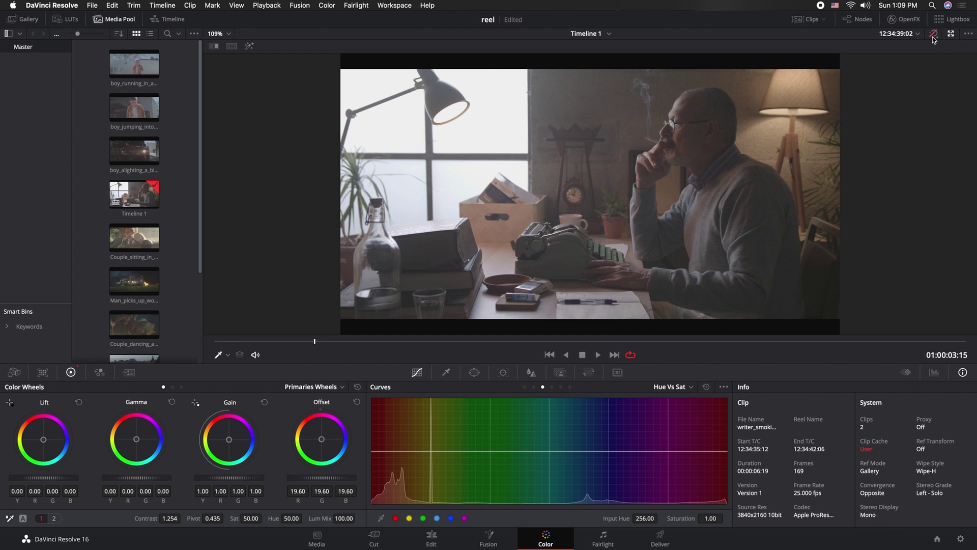
Re-enable the bypassed colour grade so the writer clip shows its warm, darker look again.
left_click(933, 34)
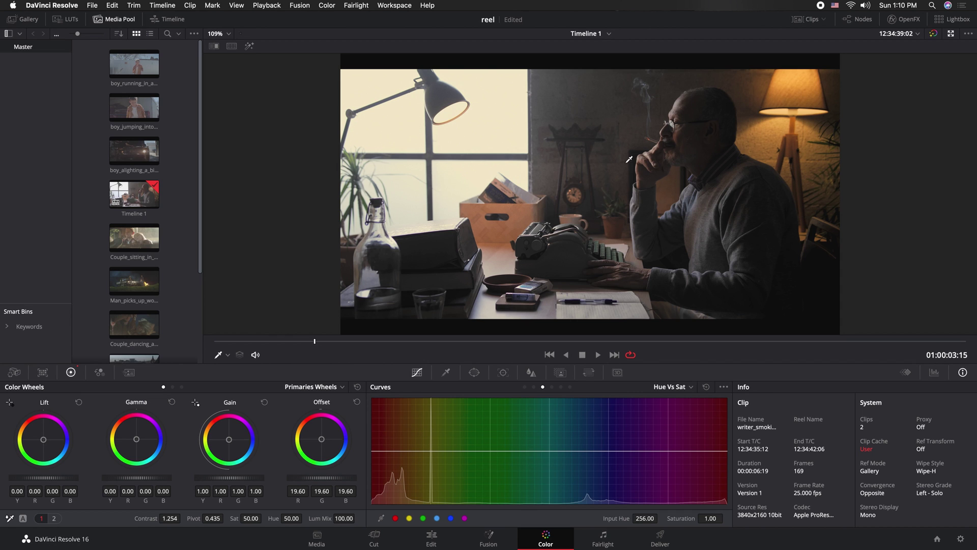
Inspect the graded frame at 200% viewer zoom, return the zoom to Fit, and save the project.
left_click(228, 34)
left_click(226, 116)
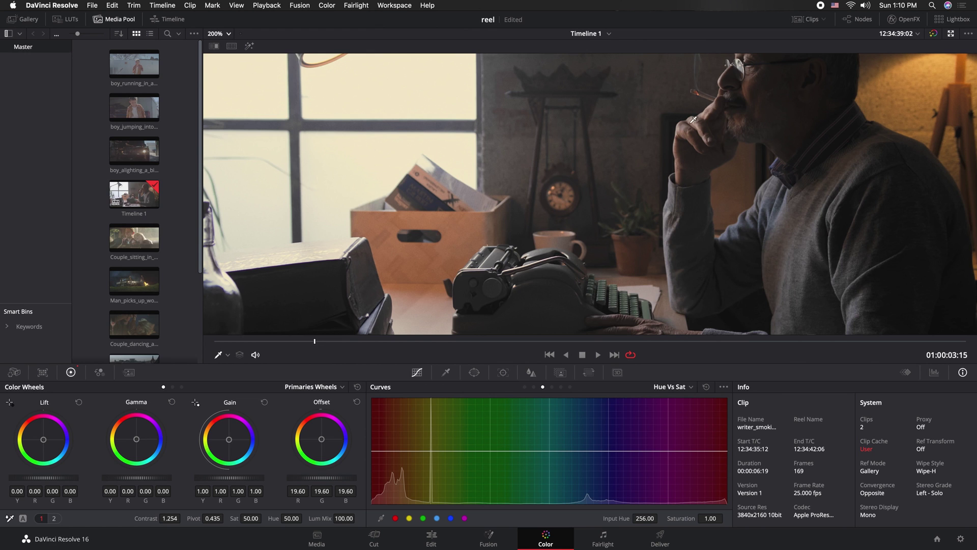
scroll(720, 122, "down", 2)
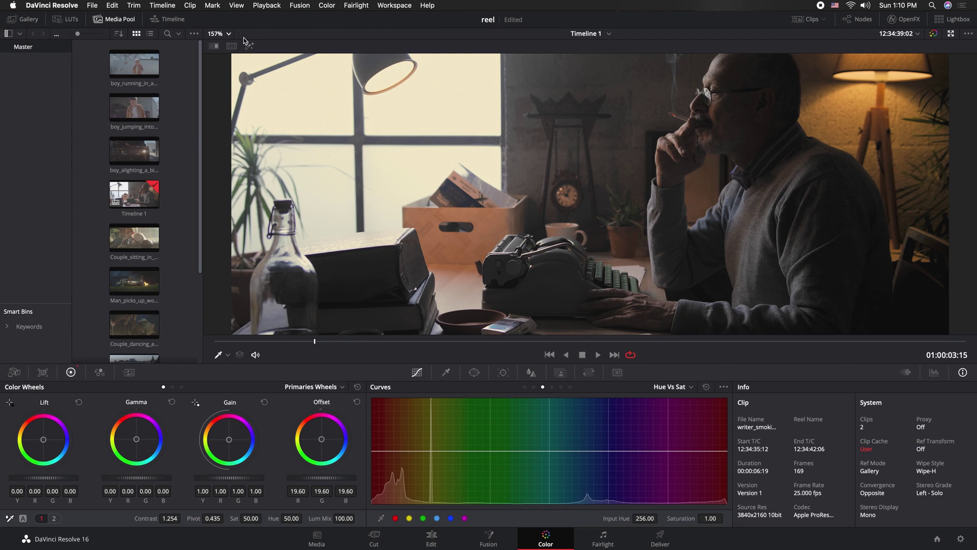
left_click(222, 35)
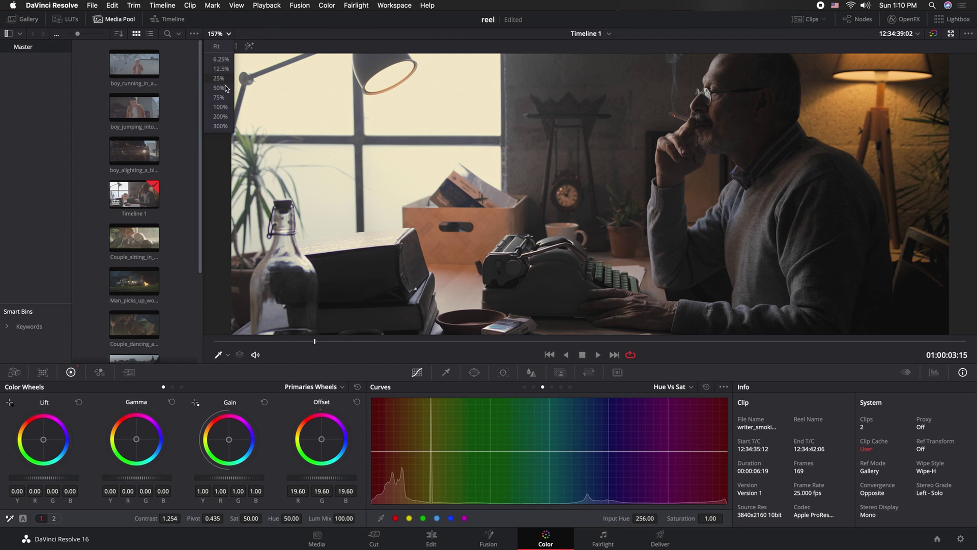
left_click(226, 47)
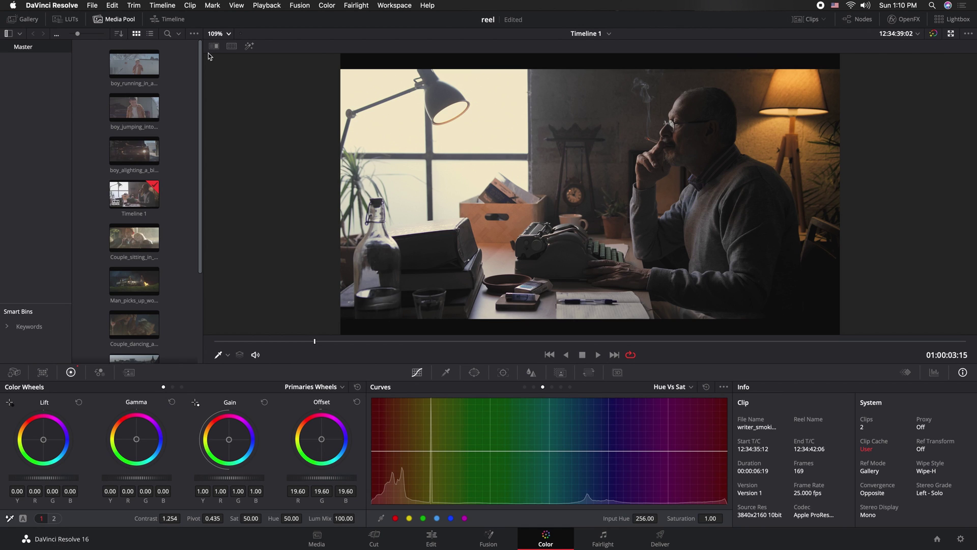
key("super+s")
Show the Scopes window from the viewer's context menu and move it up and left.
right_click(507, 119)
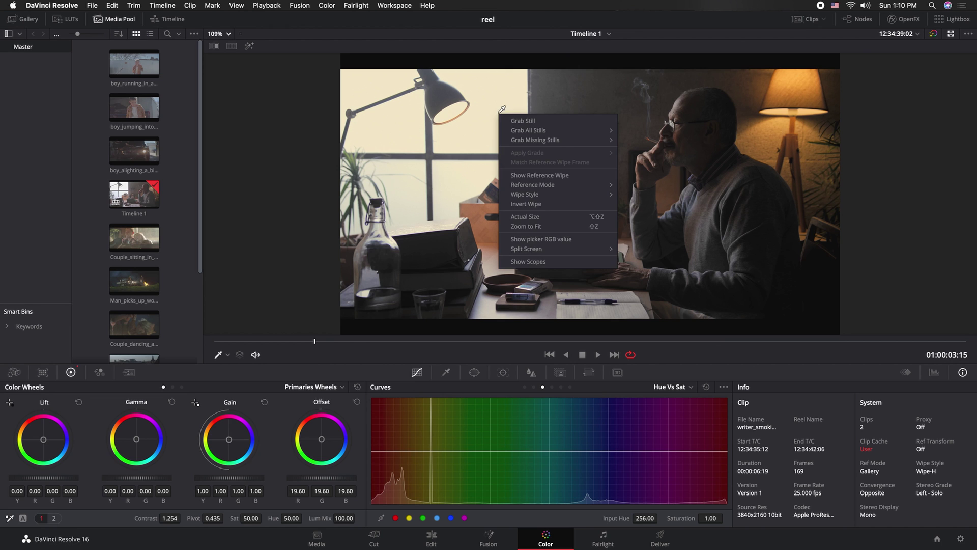
left_click(534, 262)
left_click_drag(623, 265, 615, 212)
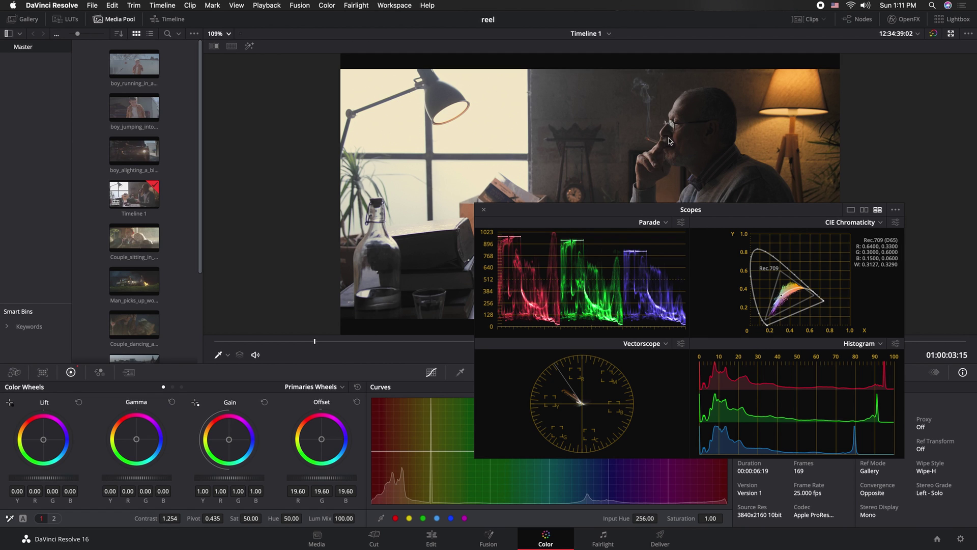
left_click(225, 34)
left_click(220, 126)
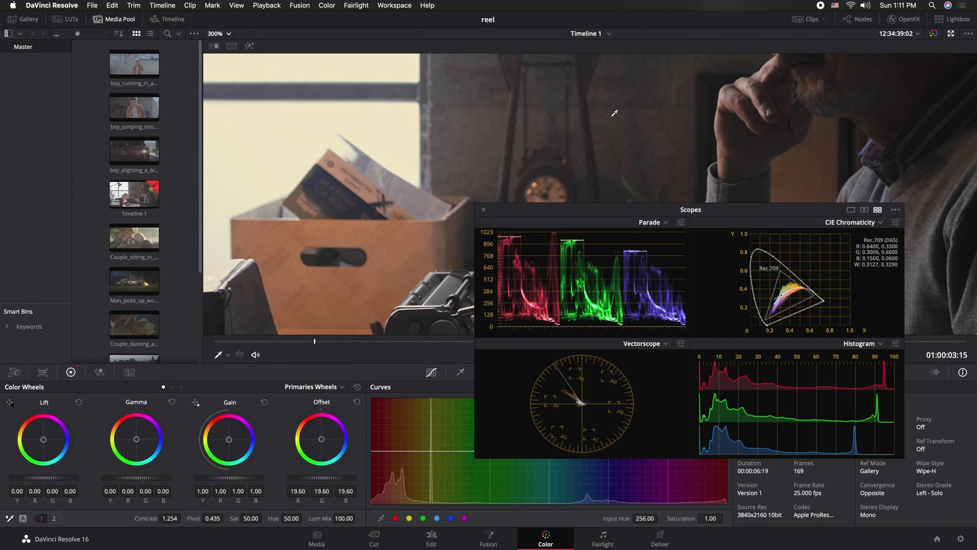
scroll(737, 148, "down", 2)
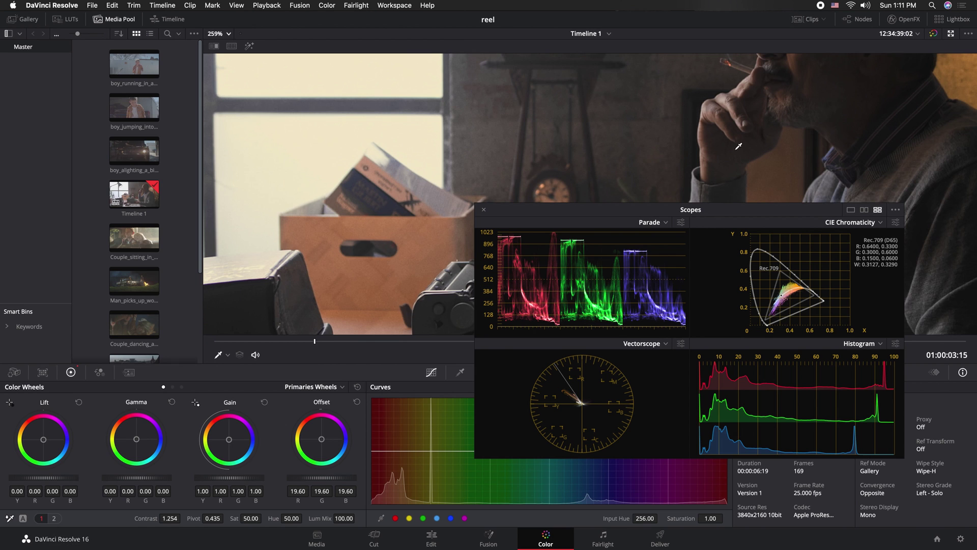
scroll(751, 94, "down", 2)
scroll(729, 96, "down", 1)
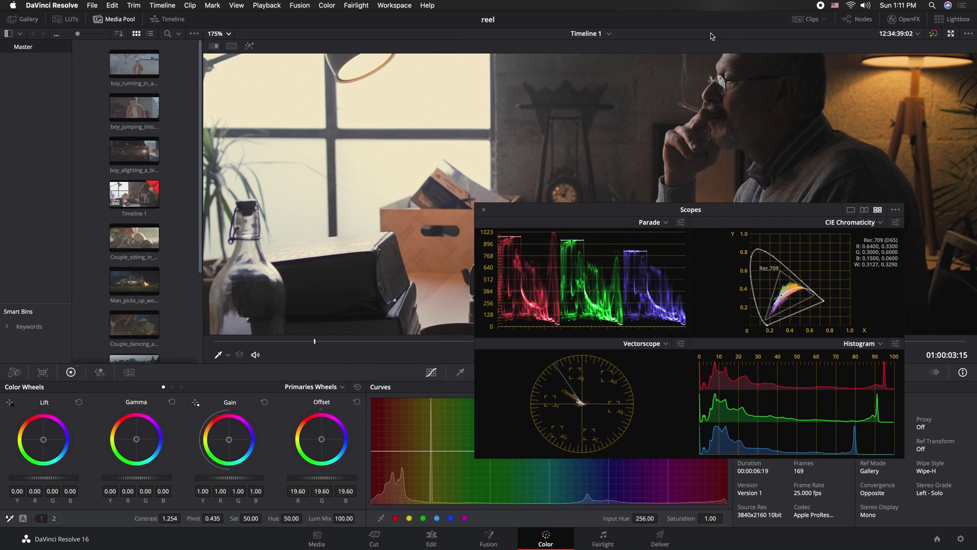
scroll(695, 122, "down", 1)
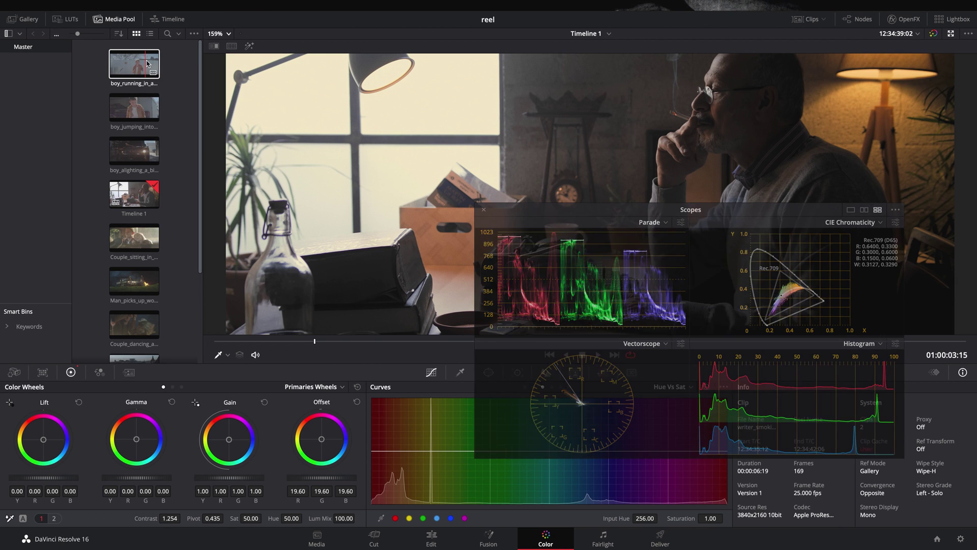
key("ctrl+f")
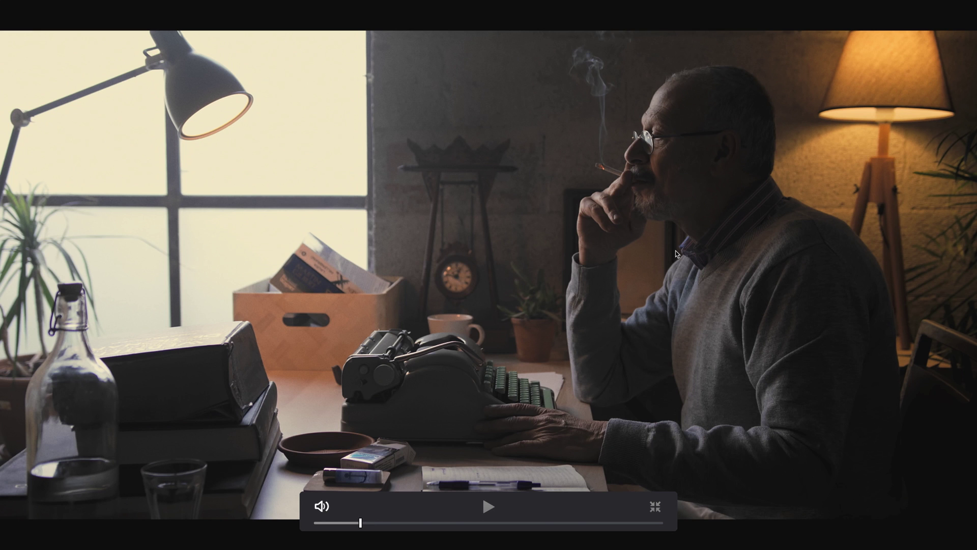
key("Escape")
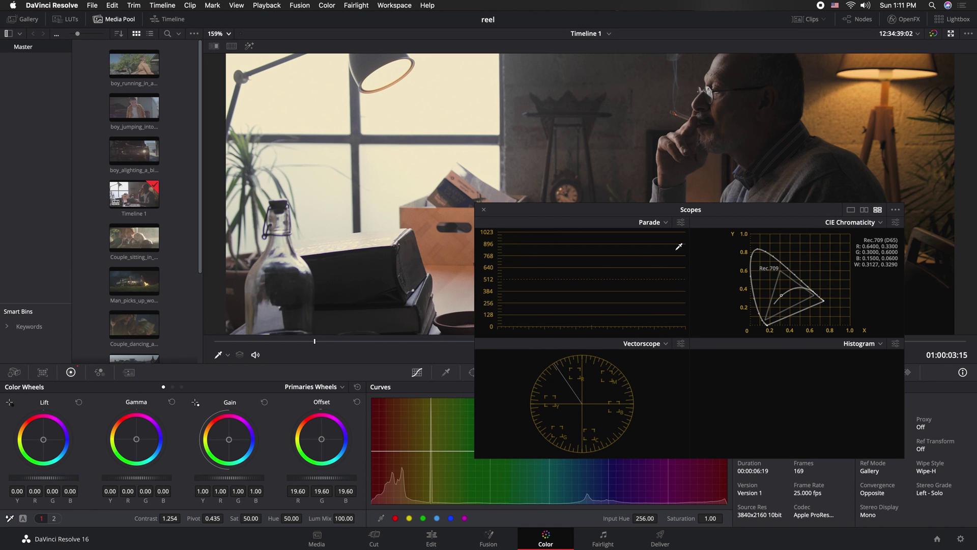
left_click(217, 34)
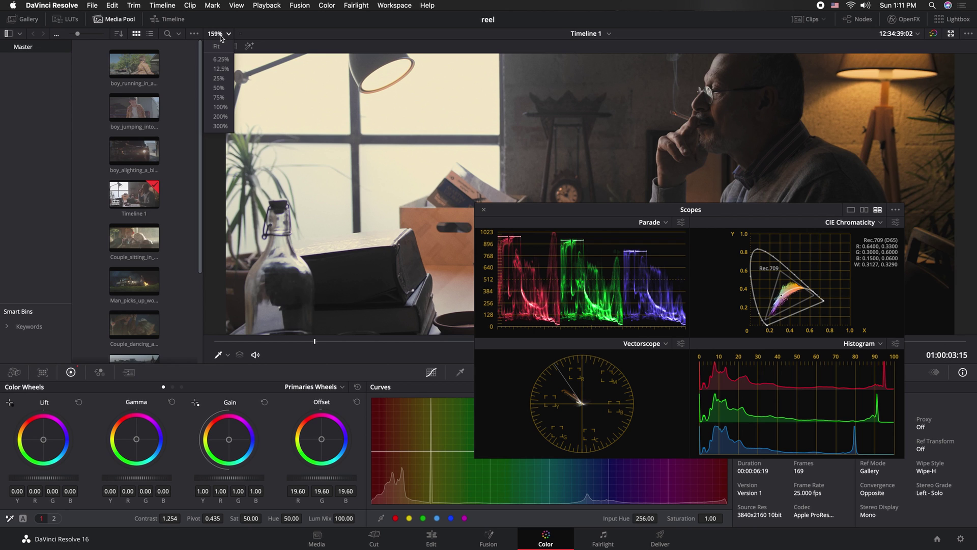
left_click(218, 57)
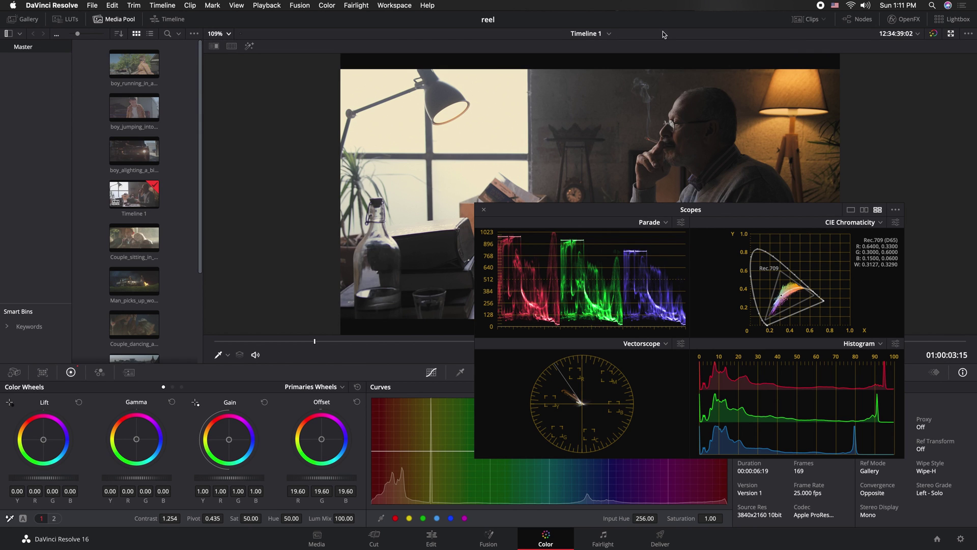
Exit the enhanced viewer, enable the NR node, and show its Motion Effects noise reduction settings.
left_click(949, 33)
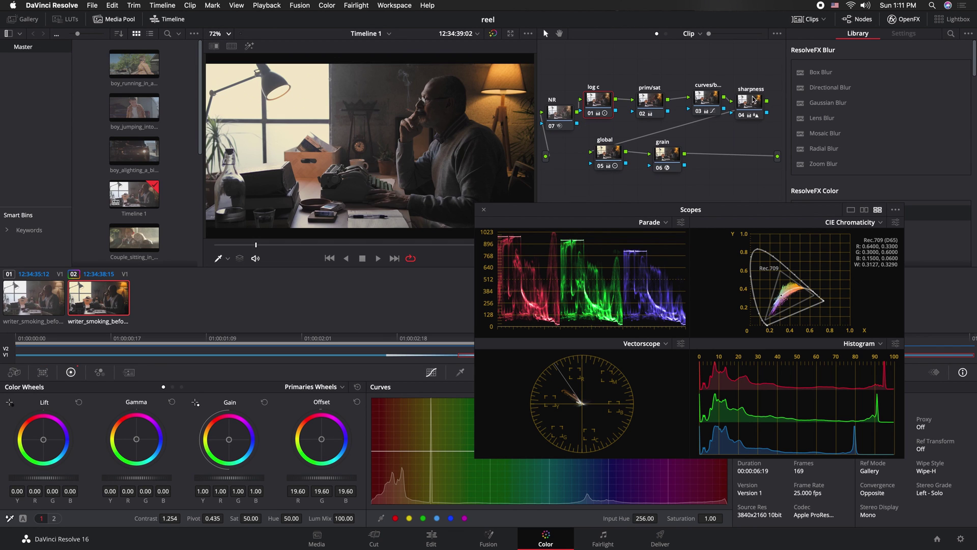
left_click(551, 121)
right_click(589, 55)
left_click(557, 76)
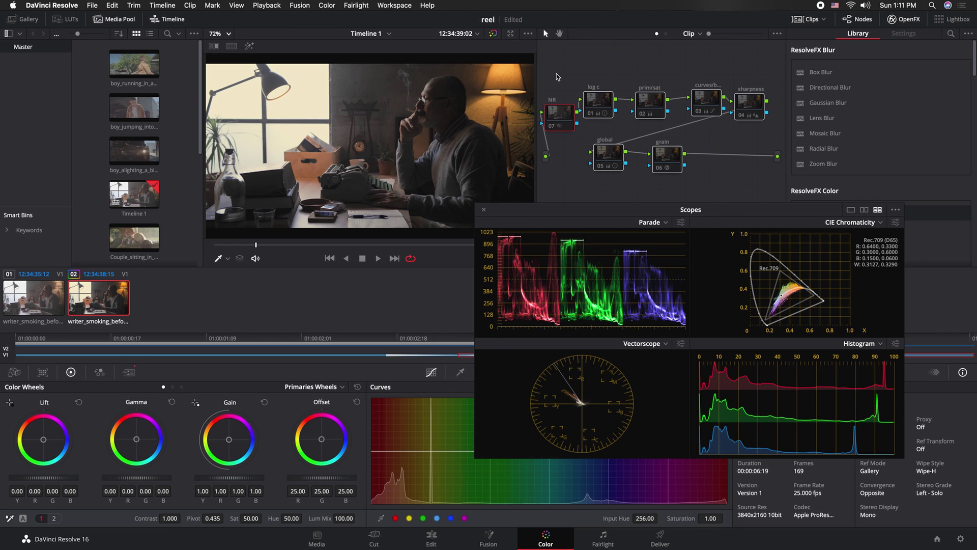
key("shift+d")
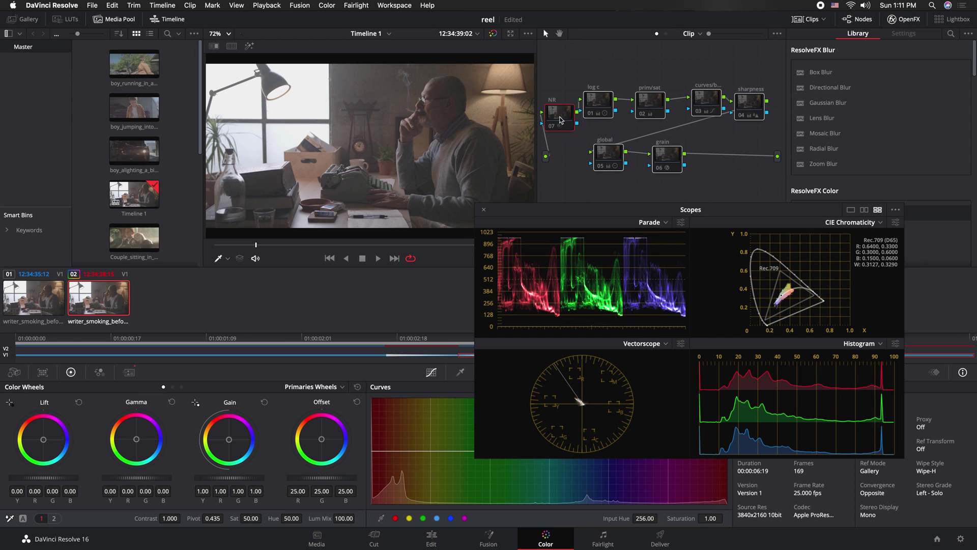
key("ctrl+d")
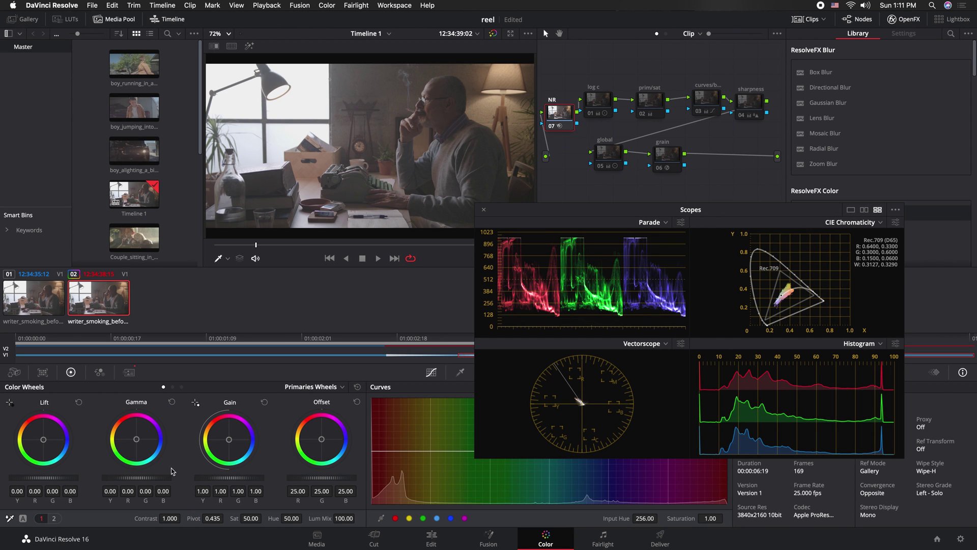
left_click(130, 372)
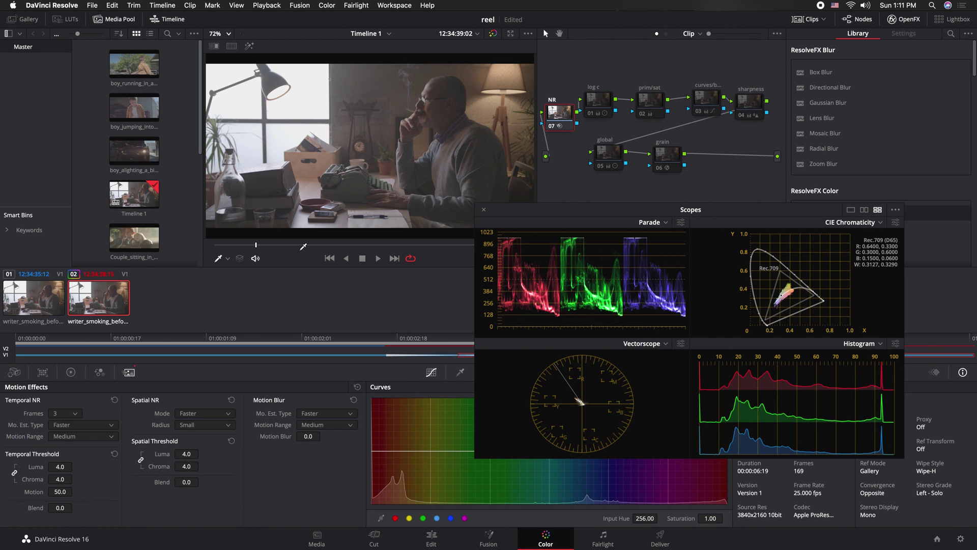
Re-enable the log c node to bring back the darker, higher-contrast conversion.
left_click(602, 102)
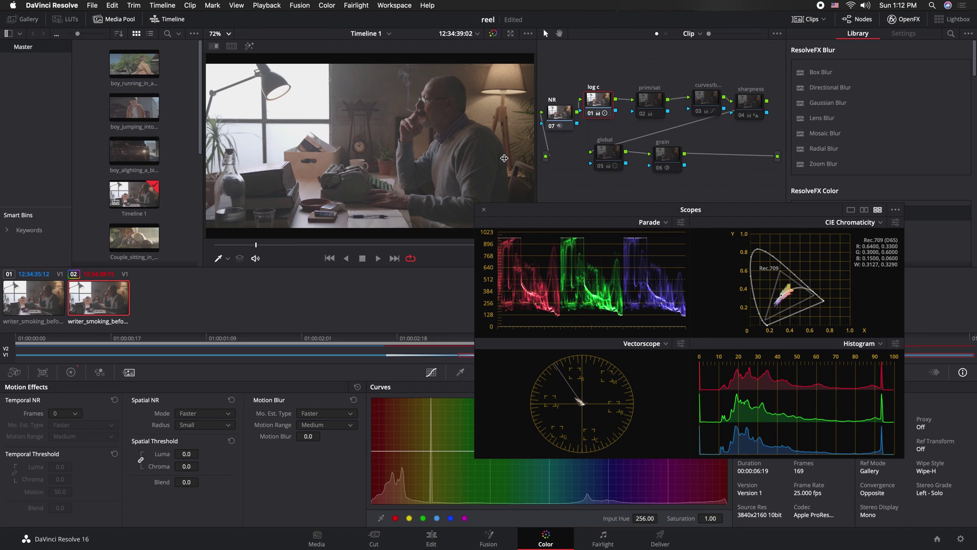
key("ctrl+d")
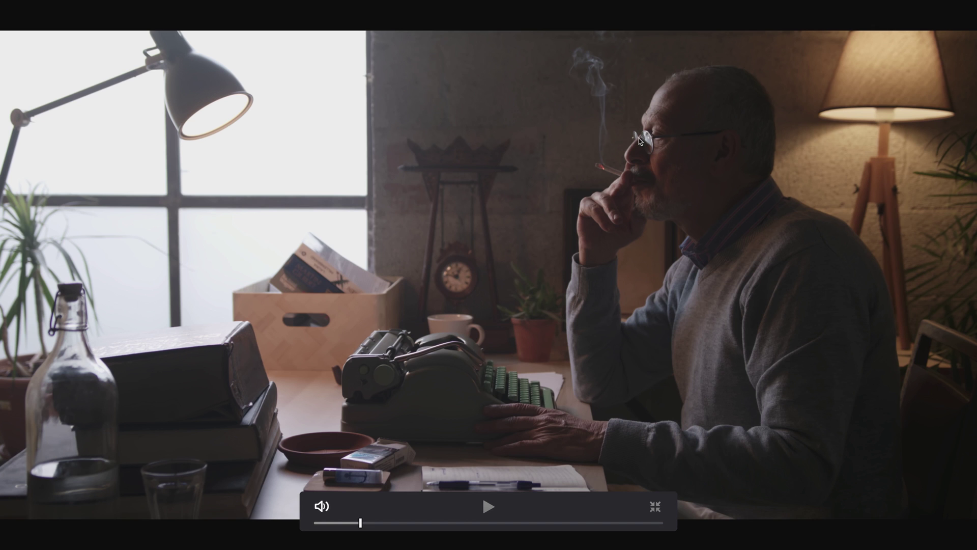
Exit Cinema Viewer back to the Color page with the Scopes window showing.
key("Escape")
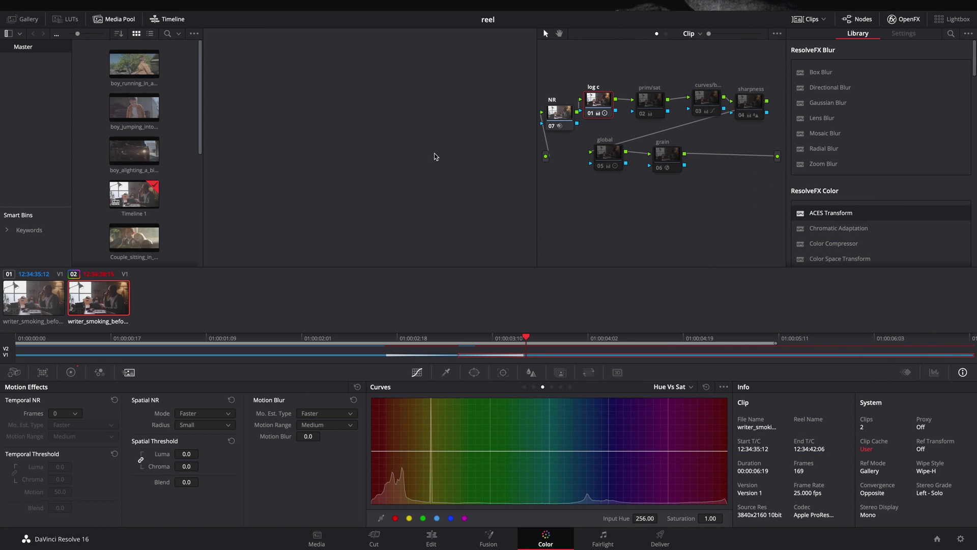
key("super+f")
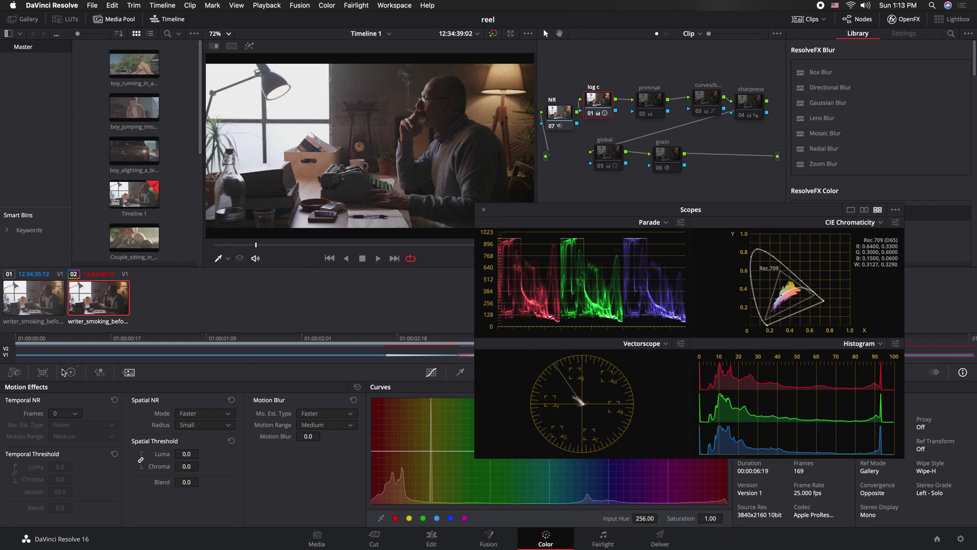
Switch to the Color Wheels palette and drag the Scopes window up and left over the viewer.
left_click(71, 372)
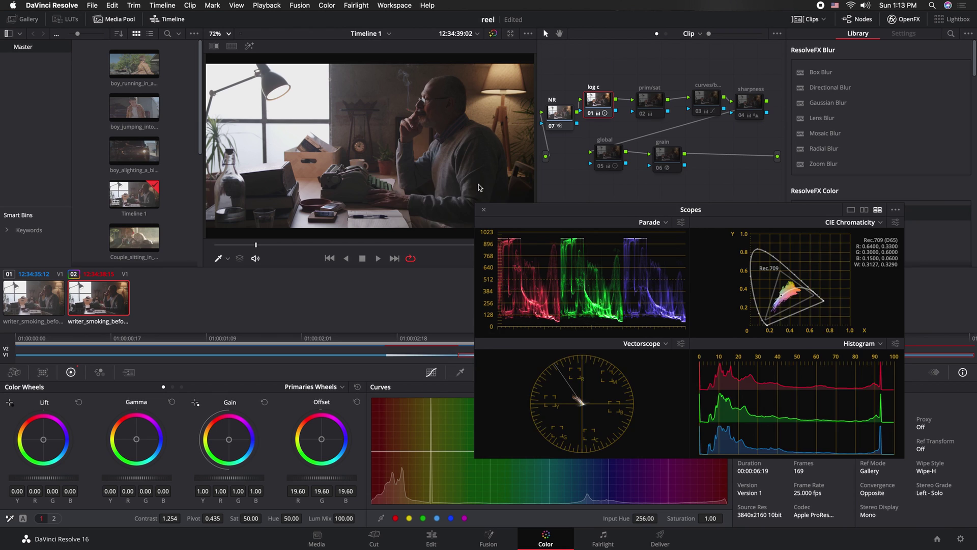
left_click_drag(478, 187, 399, 151)
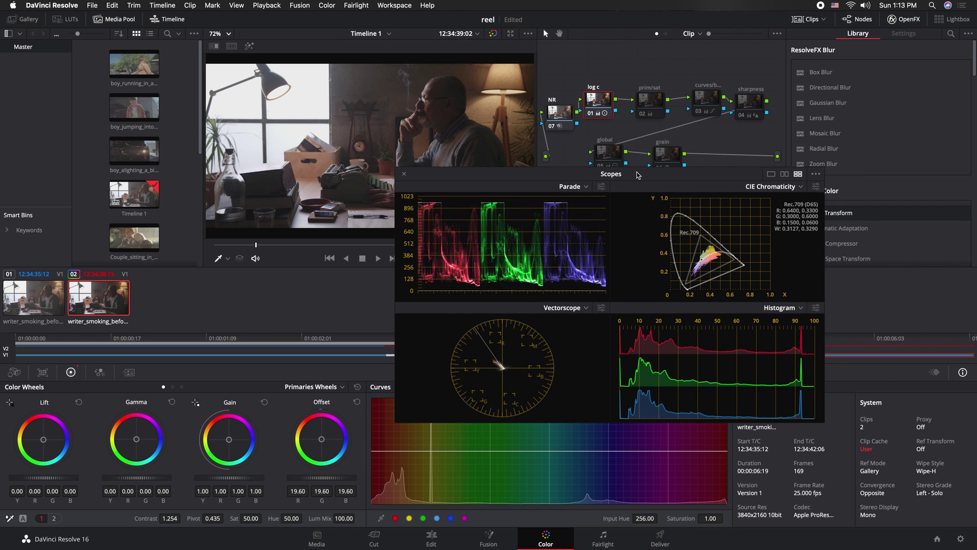
Enable node 02 prim/sat, nudging the Scopes window down and to the right.
left_click_drag(623, 174, 613, 203)
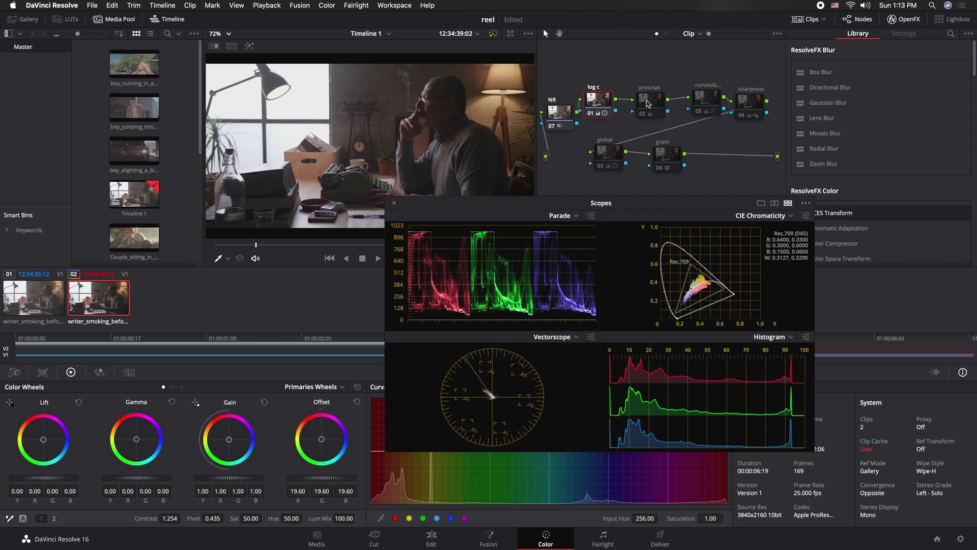
left_click(647, 104)
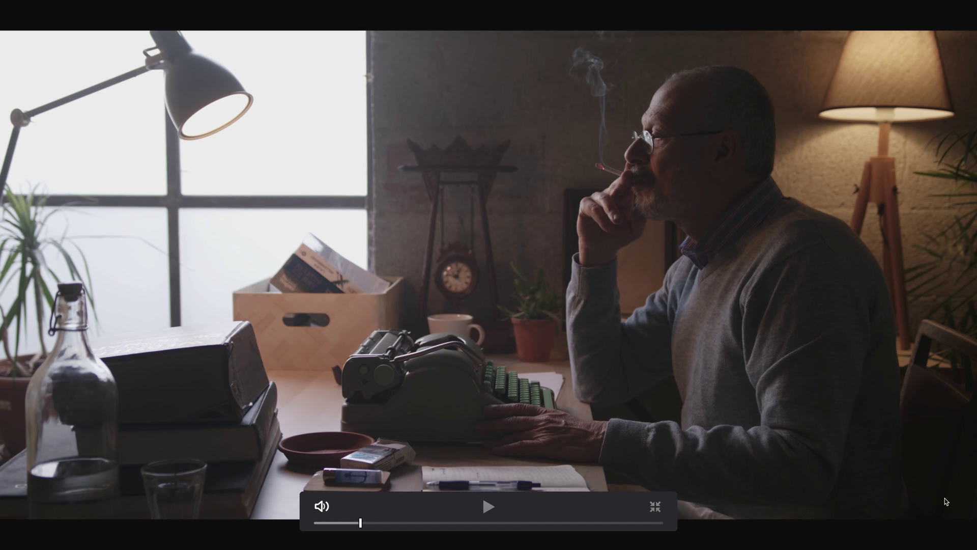
key("Escape")
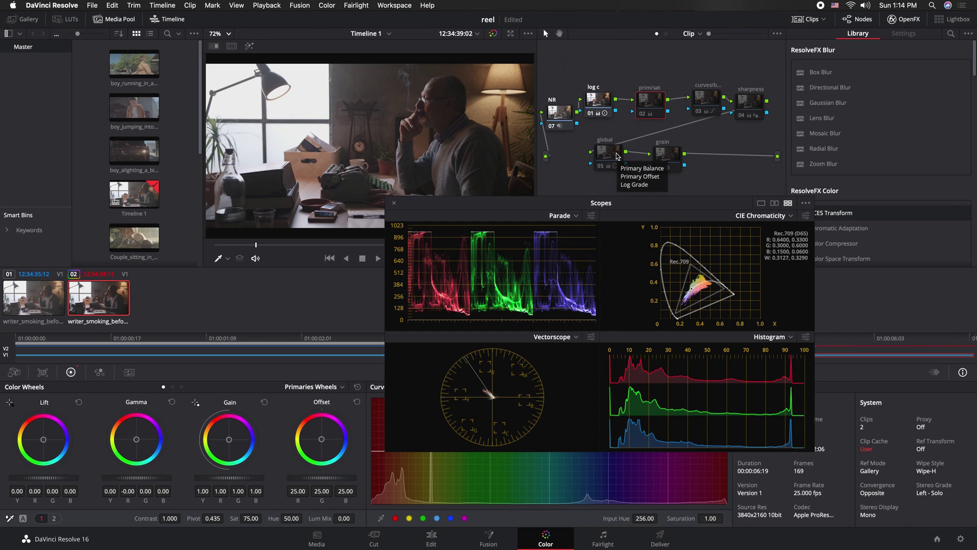
key("super+d")
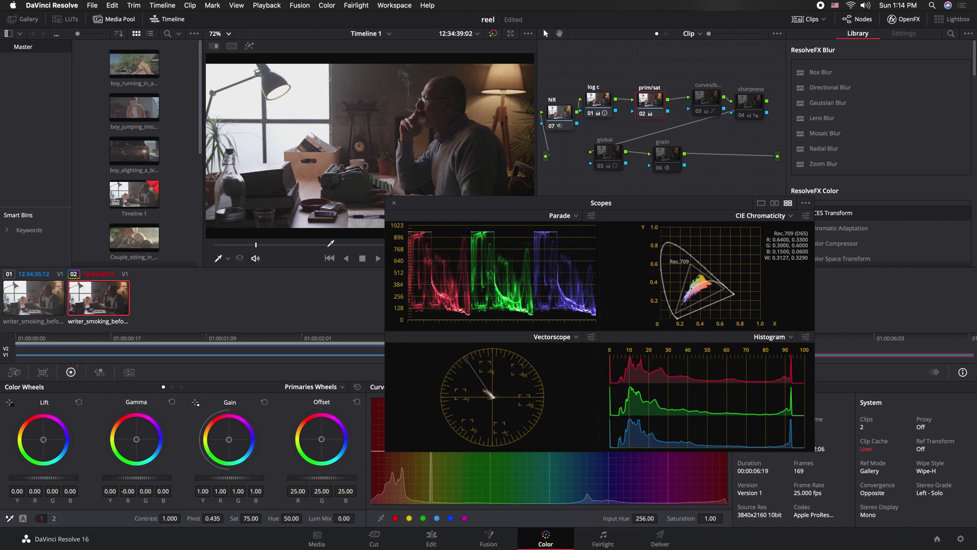
left_click_drag(411, 208, 506, 247)
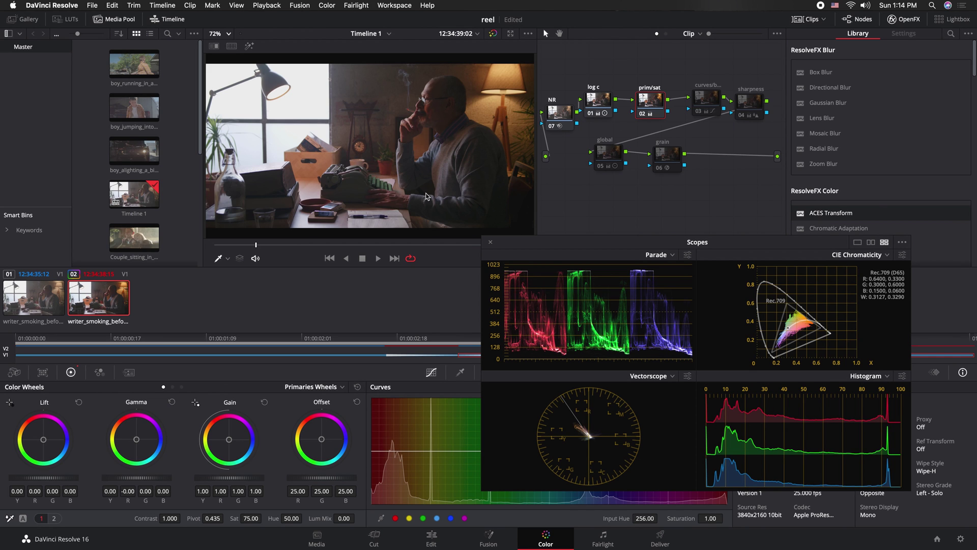
Review the prim/sat and curves node settings, arm the curves hue picker, then view the shot full-screen.
left_click(59, 521)
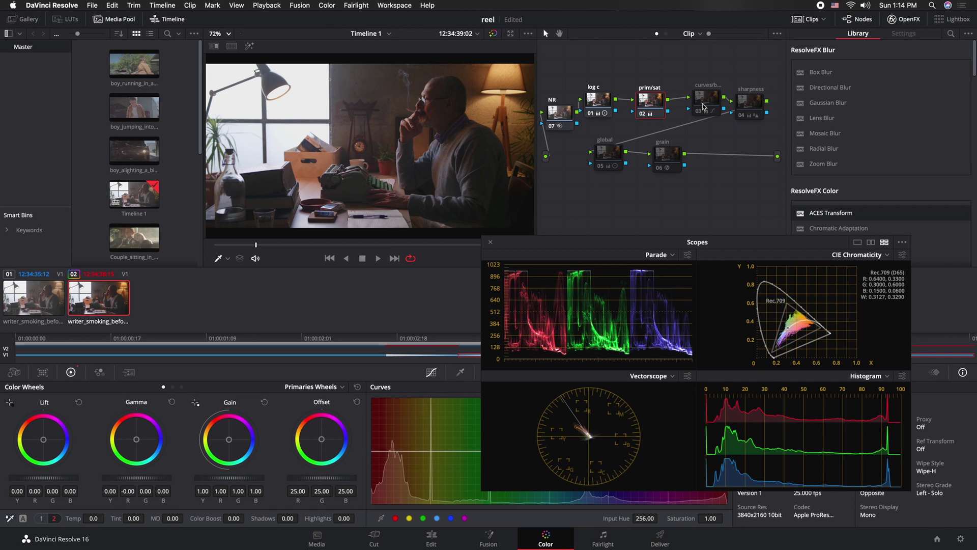
left_click(704, 104)
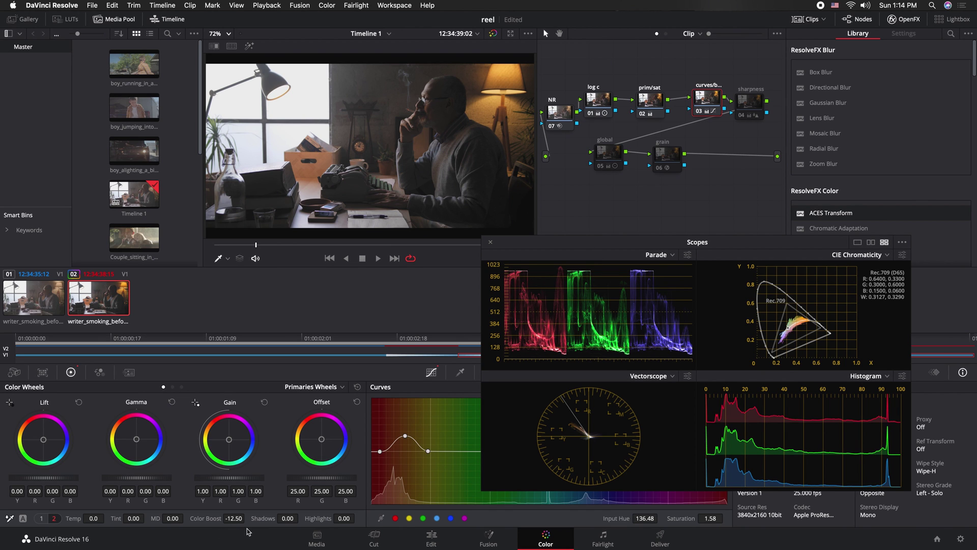
left_click(658, 101)
key("shift+Home")
left_click(41, 519)
left_click(381, 518)
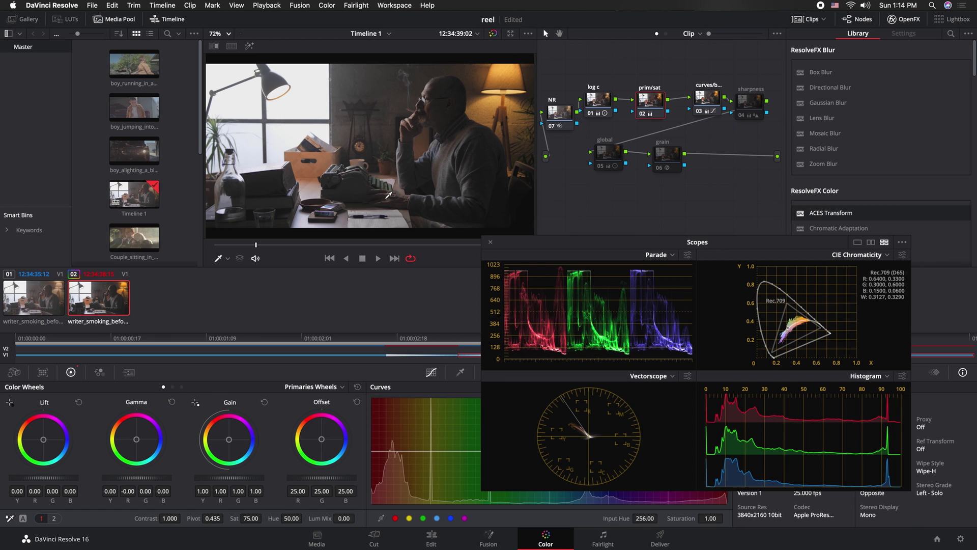
left_click(704, 104)
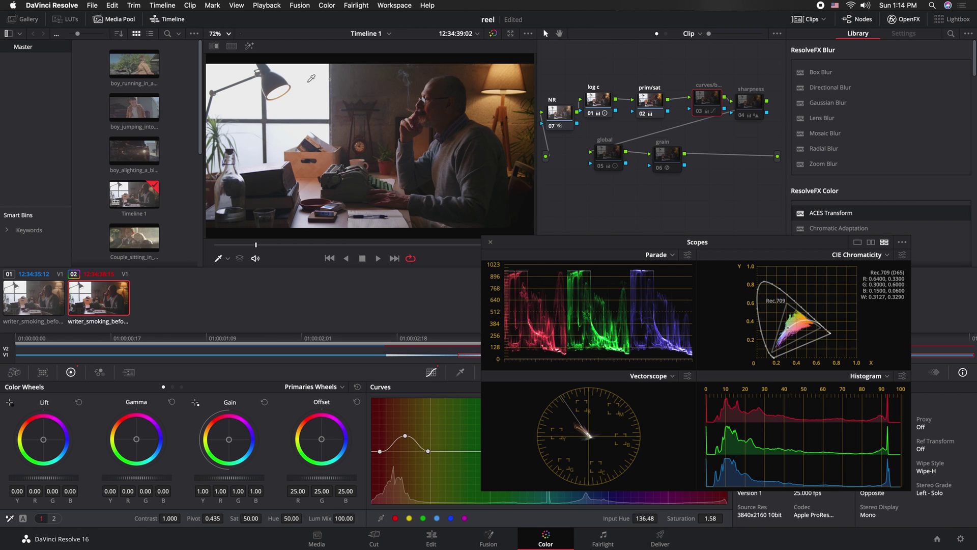
key("super+shift+w")
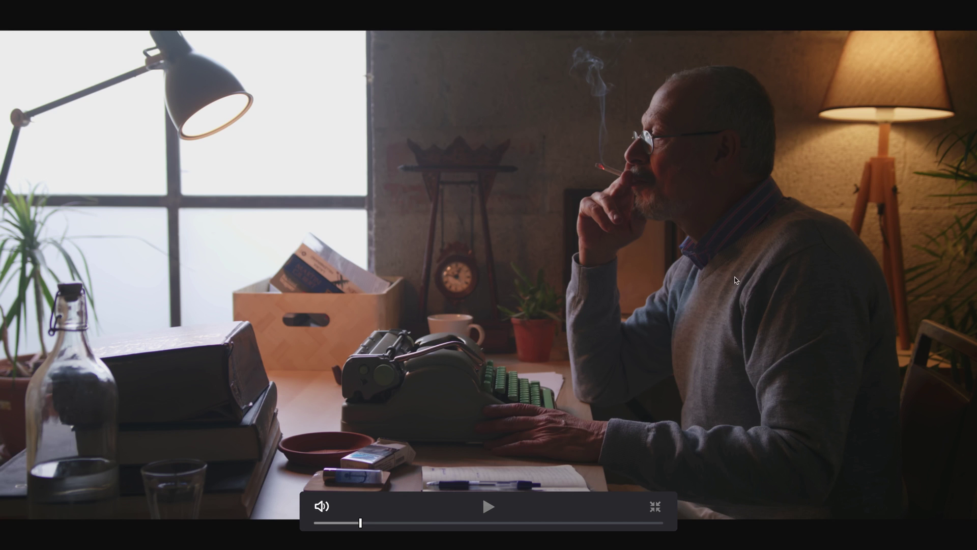
Exit the full-screen preview back to the Color page viewer, nodes and scopes.
key("super+f")
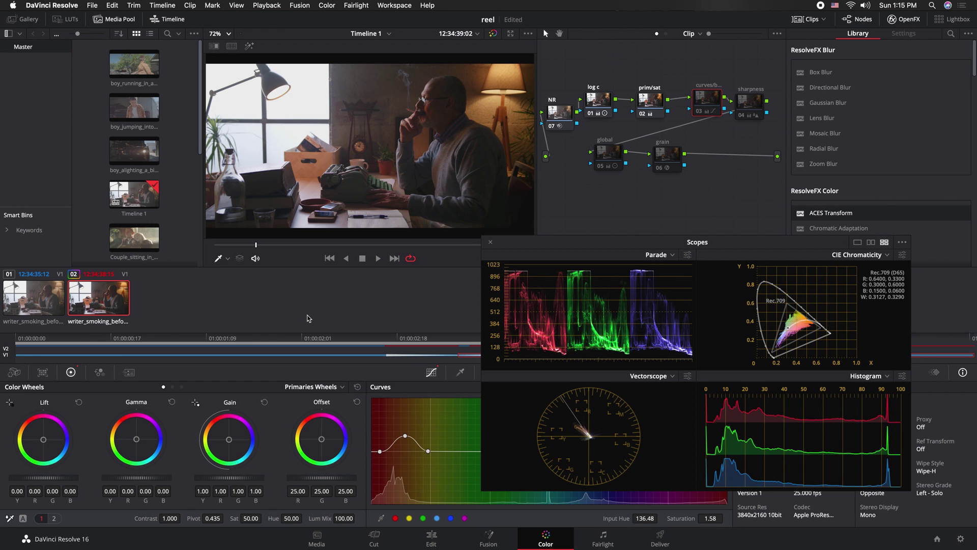
Re-enable curves node 03 and show its Hue vs Hue curve (Hue Rotate -2.86 at hue 143.76).
left_click(645, 102)
left_click(712, 108)
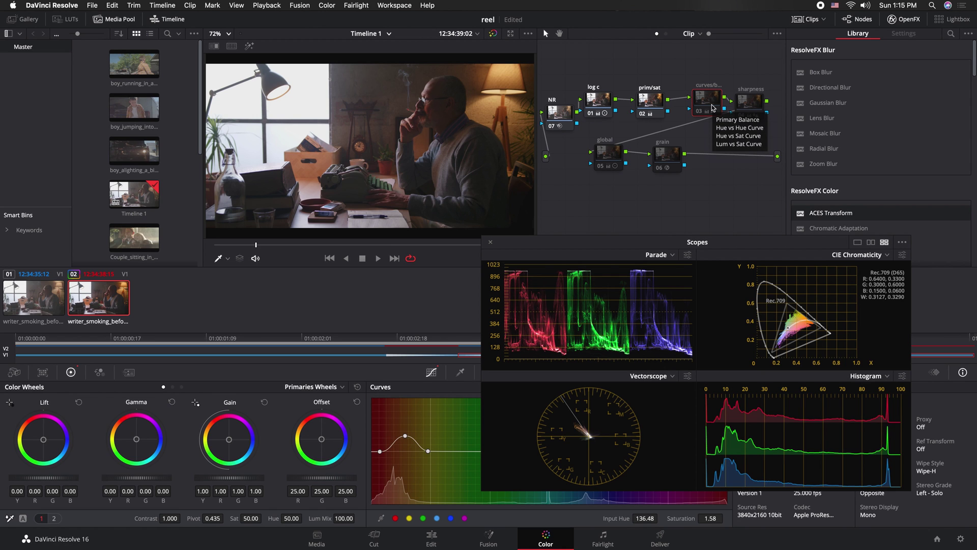
key("ctrl+d")
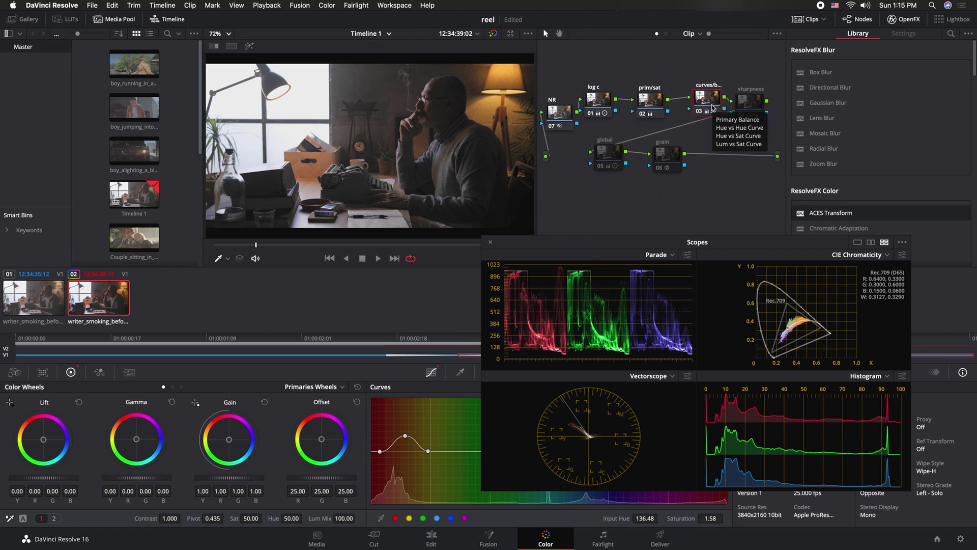
left_click_drag(594, 249, 936, 290)
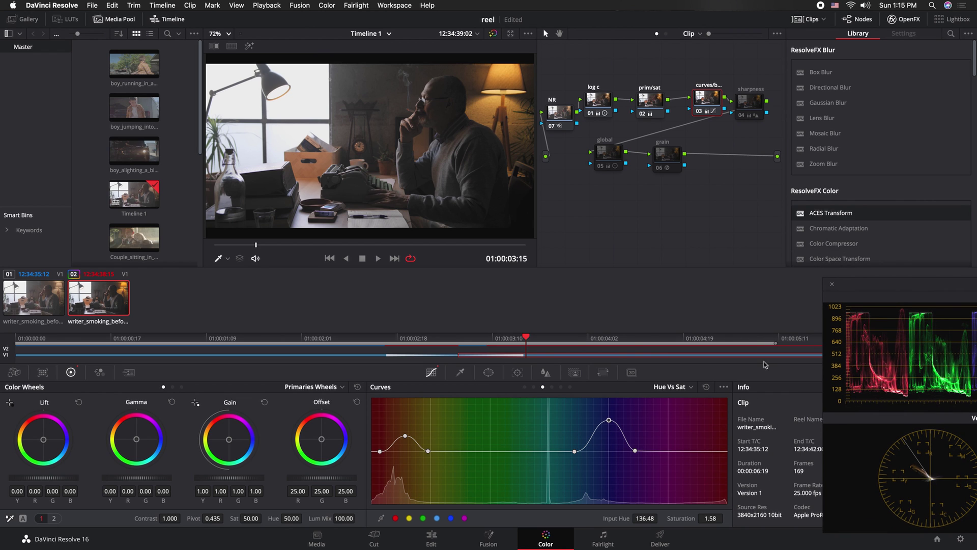
left_click(524, 388)
left_click(534, 388)
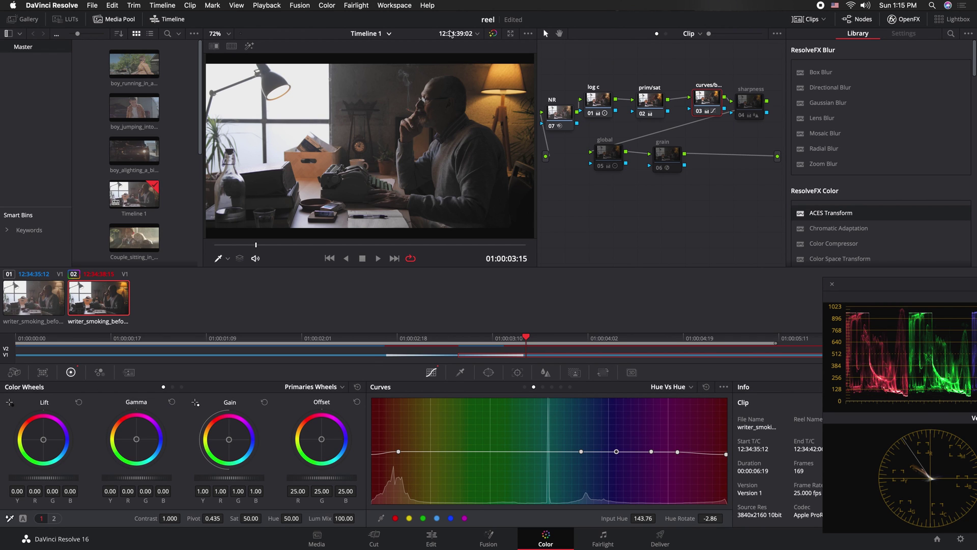
Inspect the image at 100% and 300% zoom, then add a Hue vs Hue point near hue 268.
left_click(511, 33)
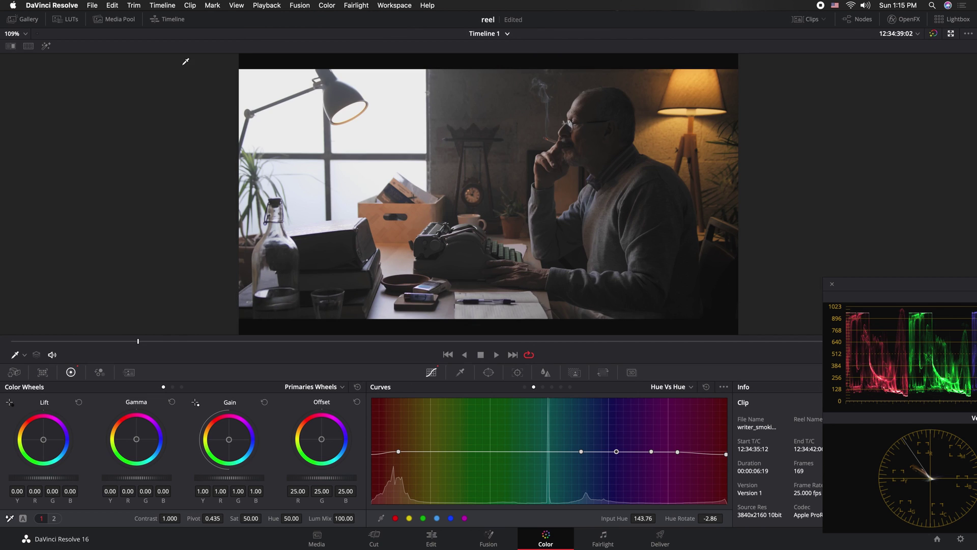
left_click(24, 34)
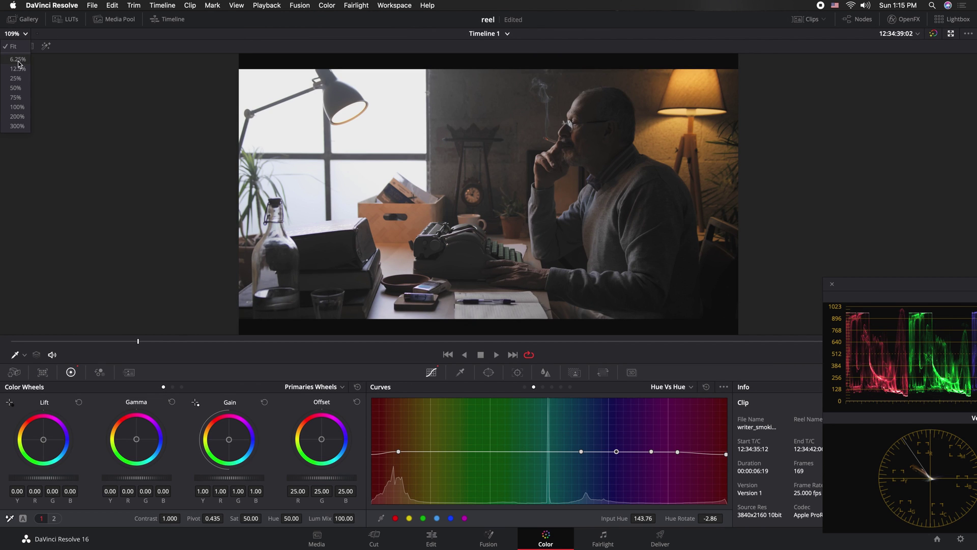
left_click(9, 107)
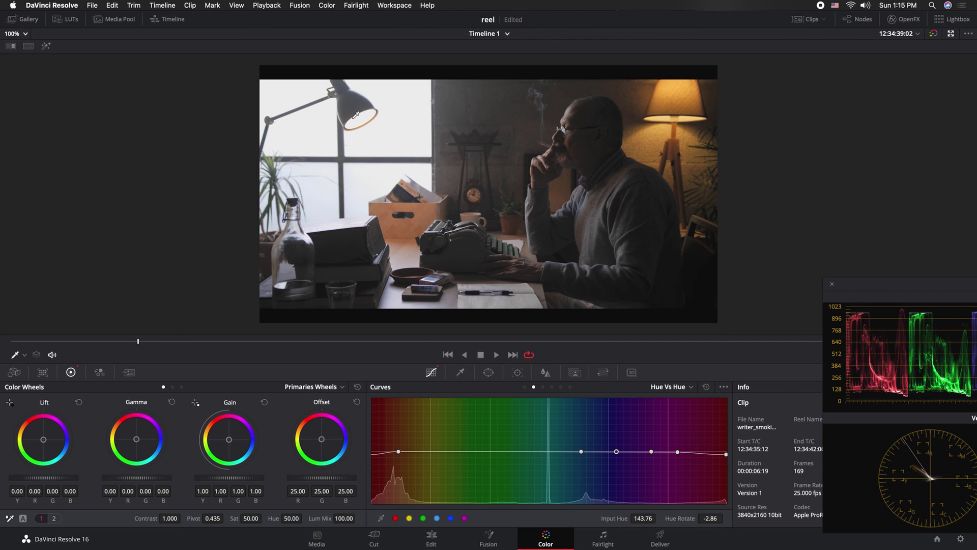
left_click(25, 33)
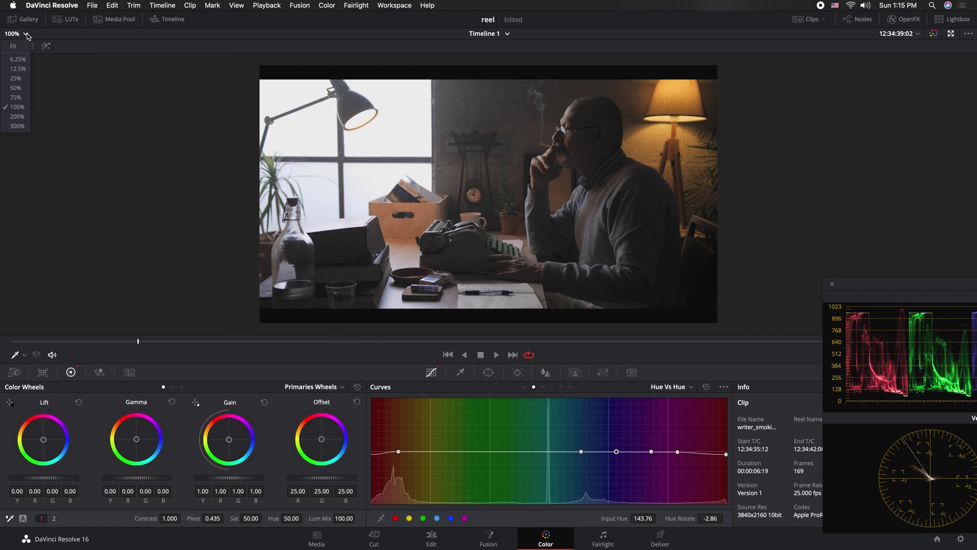
left_click(15, 127)
scroll(708, 136, "down", 3)
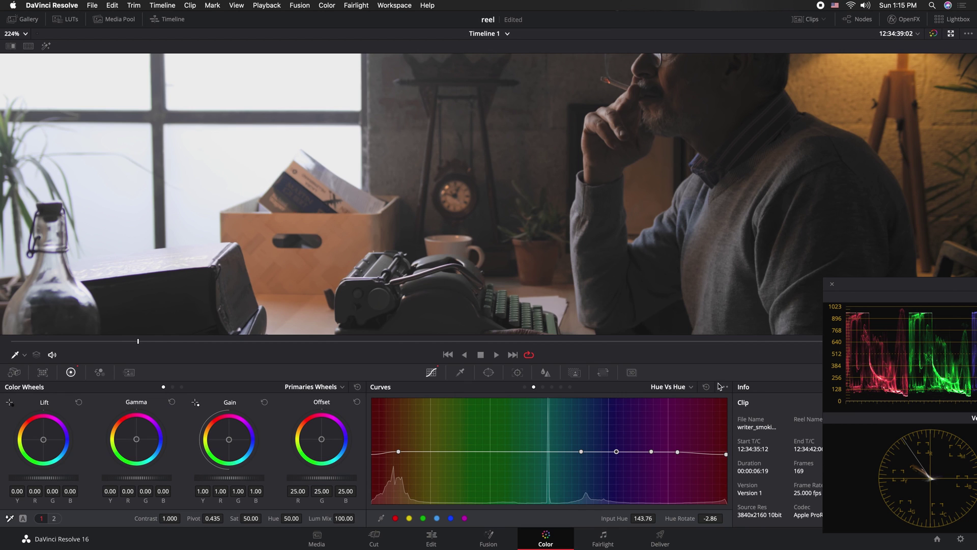
left_click(616, 118)
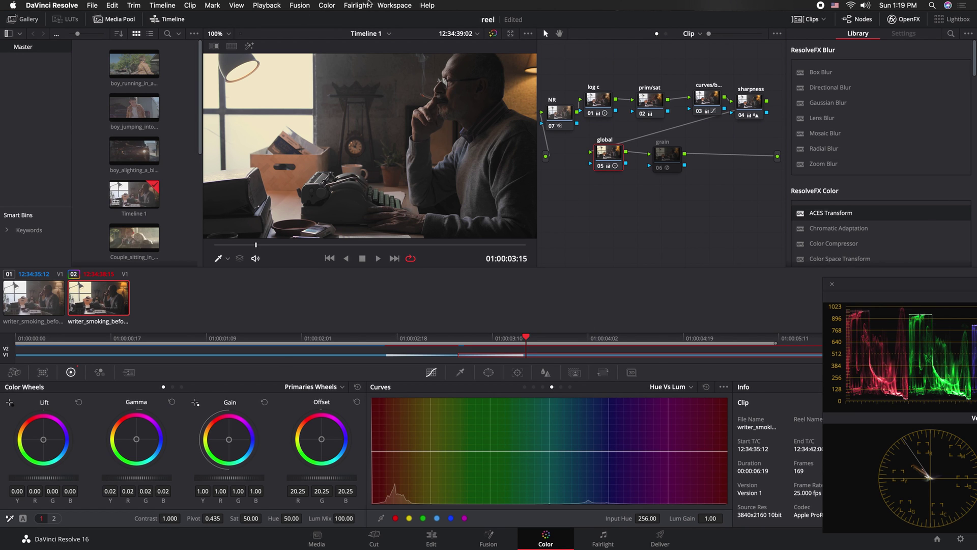
Switch the primaries to the Bars layout and set Lum Mix to 0.
left_click(510, 33)
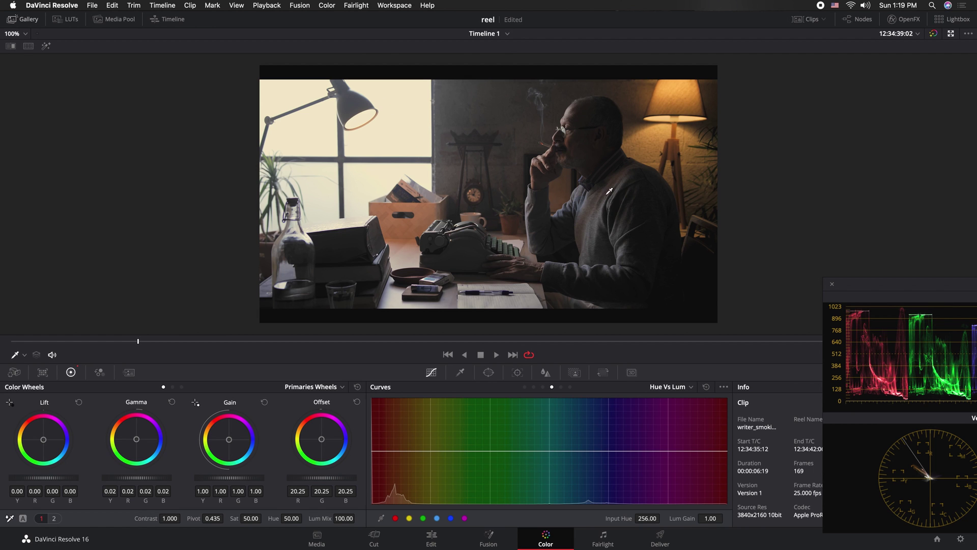
left_click_drag(870, 289, 559, 180)
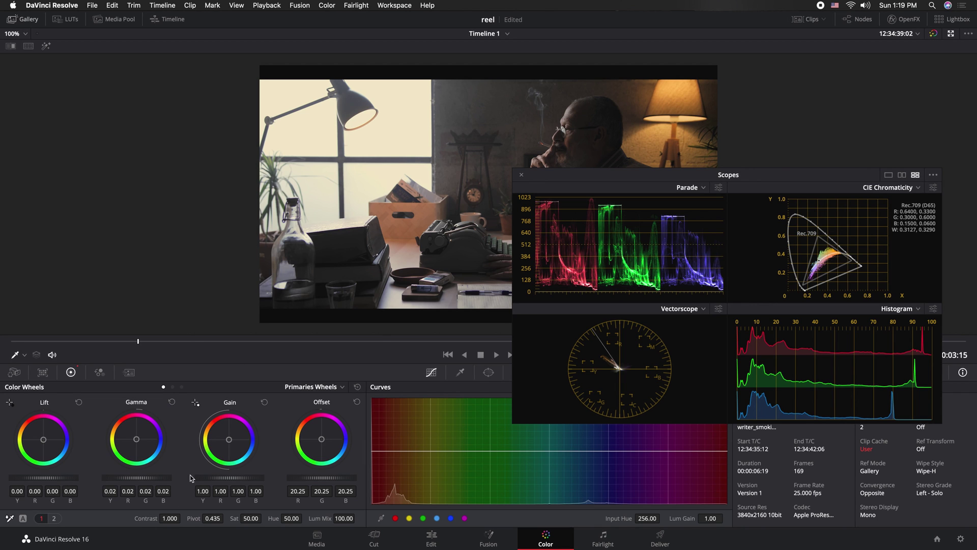
left_click(340, 387)
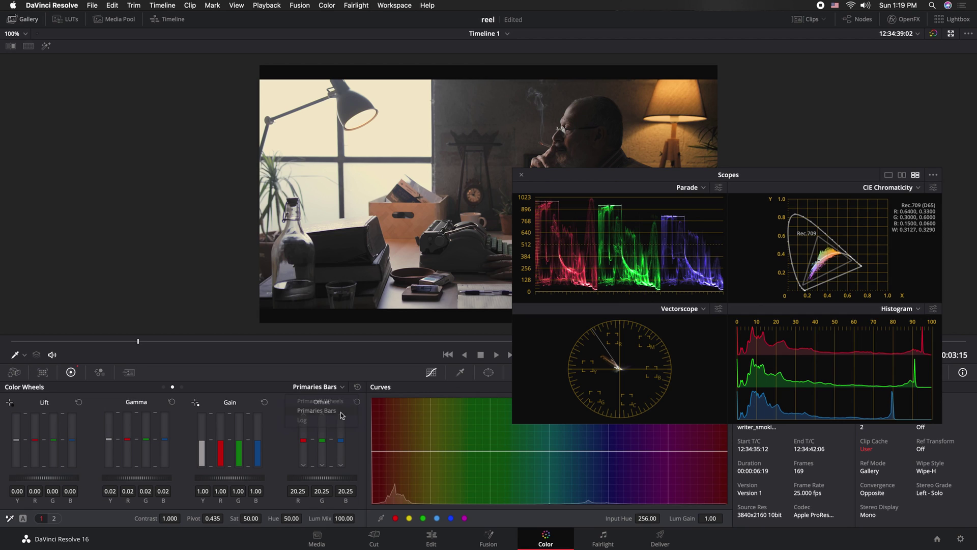
left_click(344, 518)
type("0")
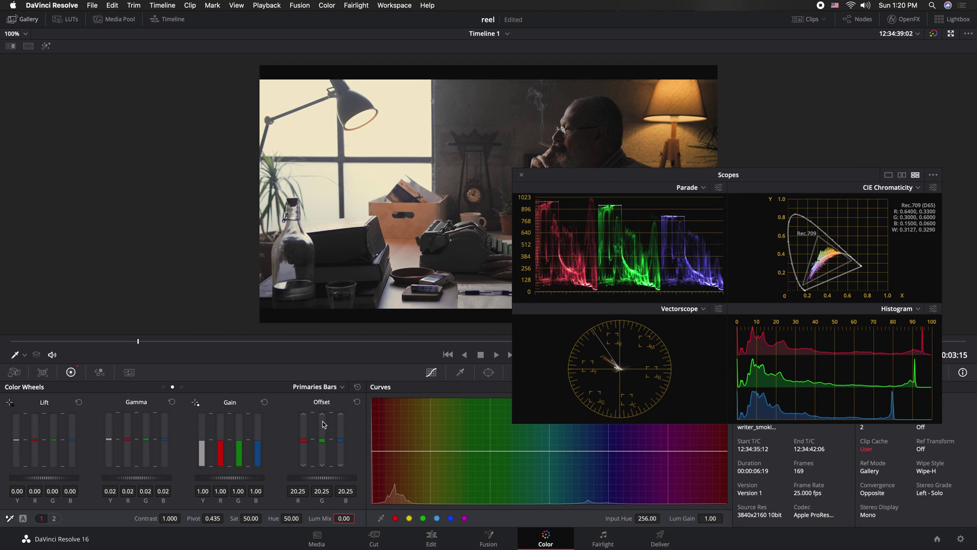
Switch the primaries to Log wheels and rework the warm highlight colour shift.
left_click(319, 386)
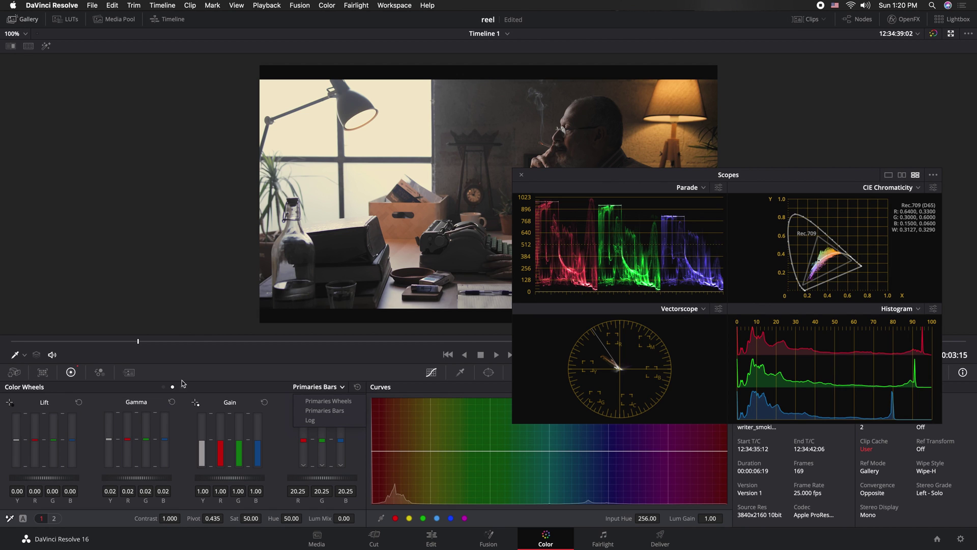
left_click(243, 396)
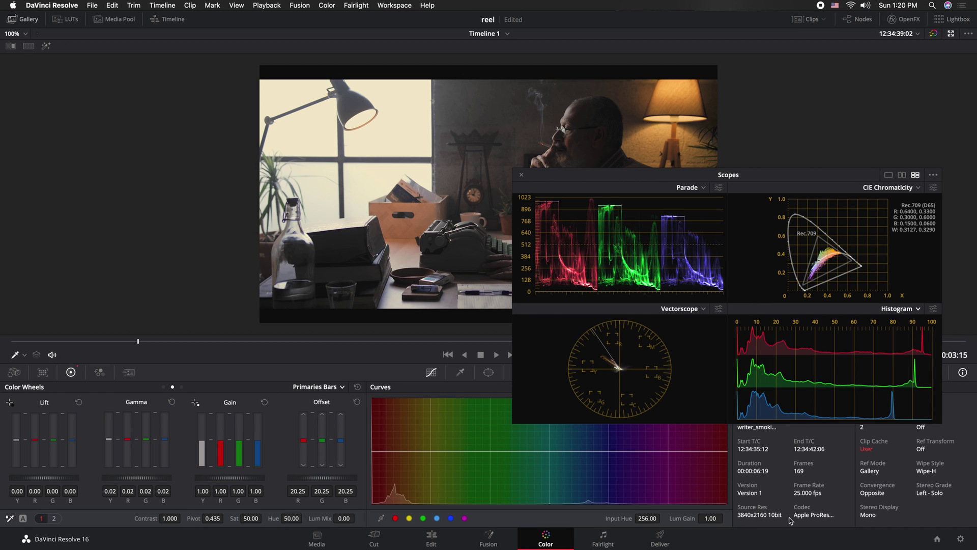
left_click(336, 387)
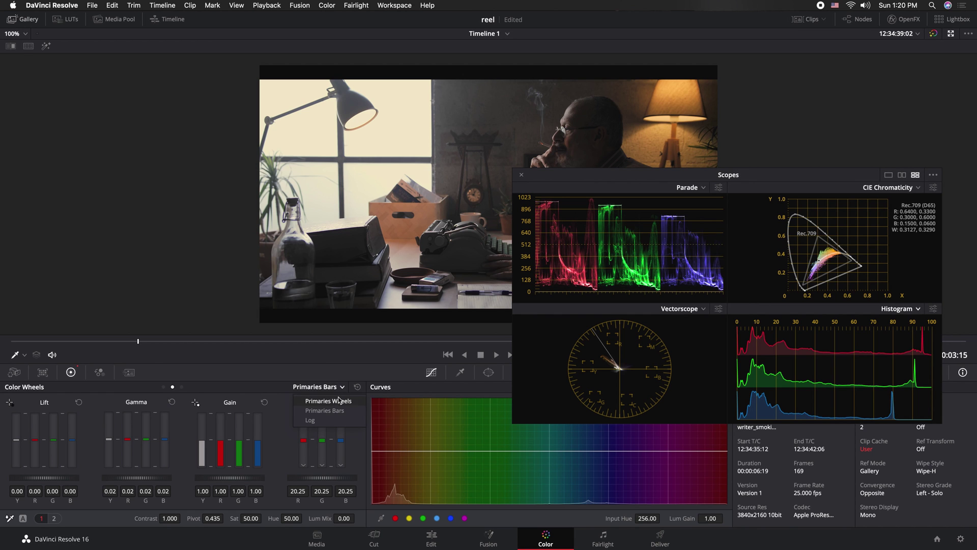
left_click(310, 419)
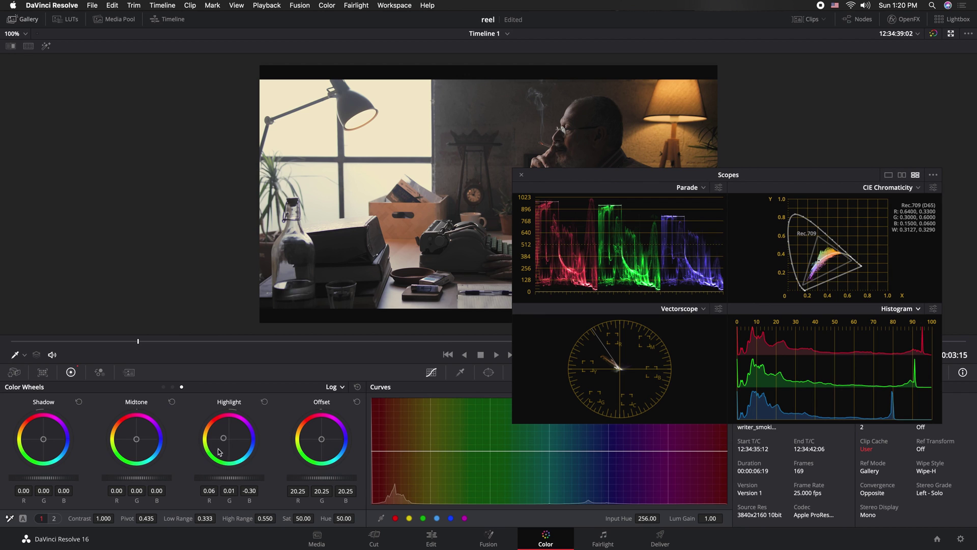
left_click(264, 402)
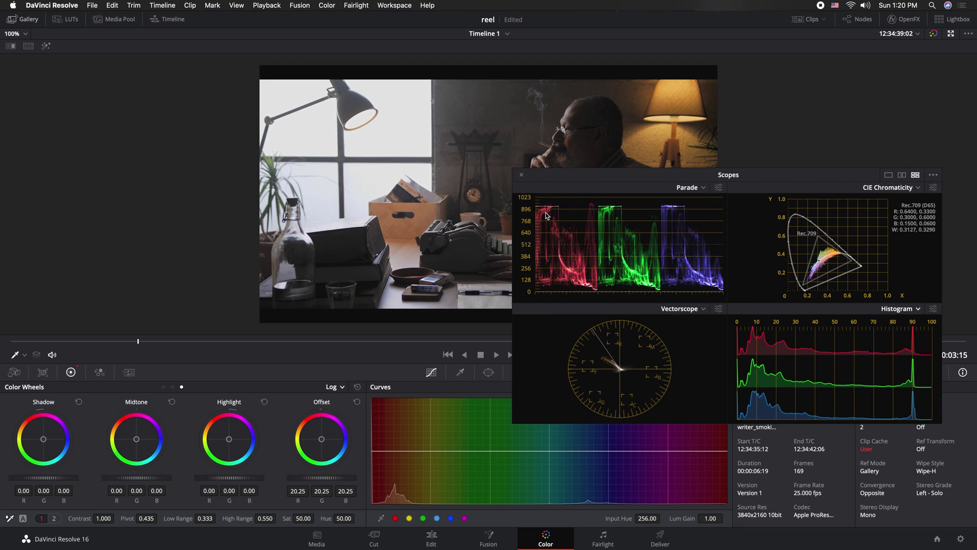
key("super+z")
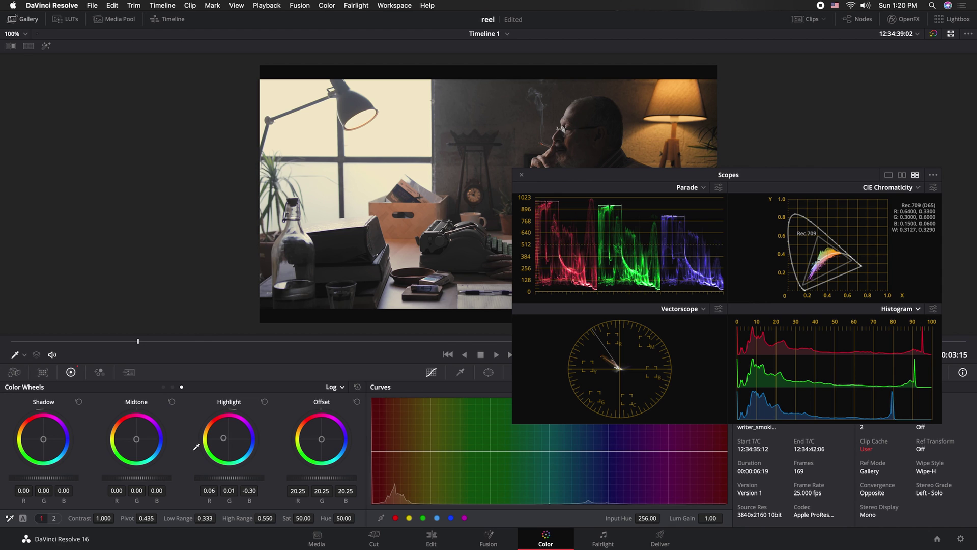
left_click(264, 402)
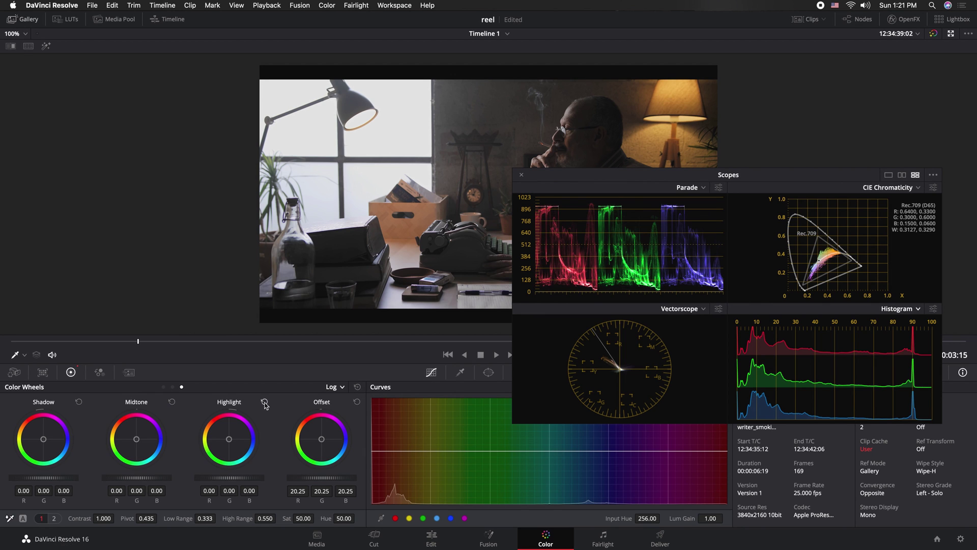
left_click_drag(229, 438, 223, 438)
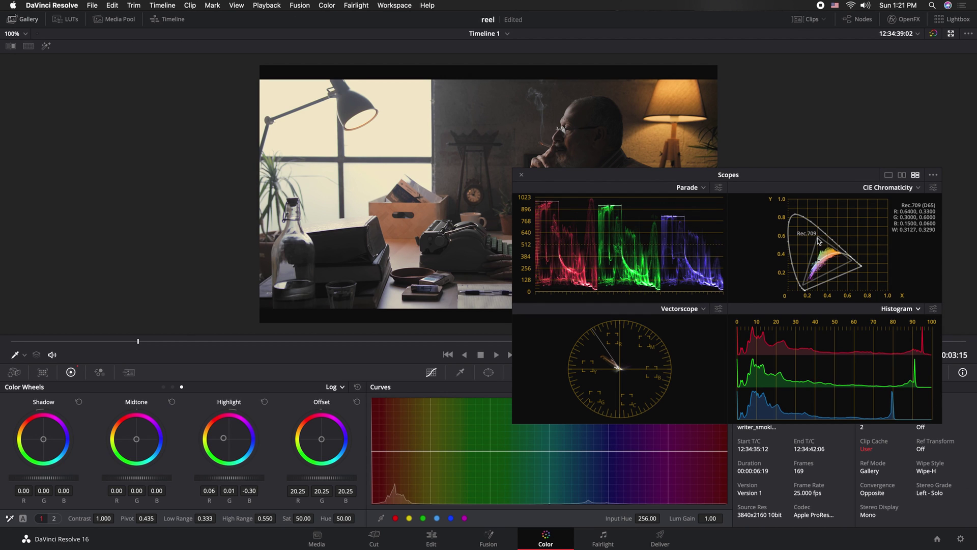
Preview the grade full-screen, then restore the full Color page layout.
key("super+f")
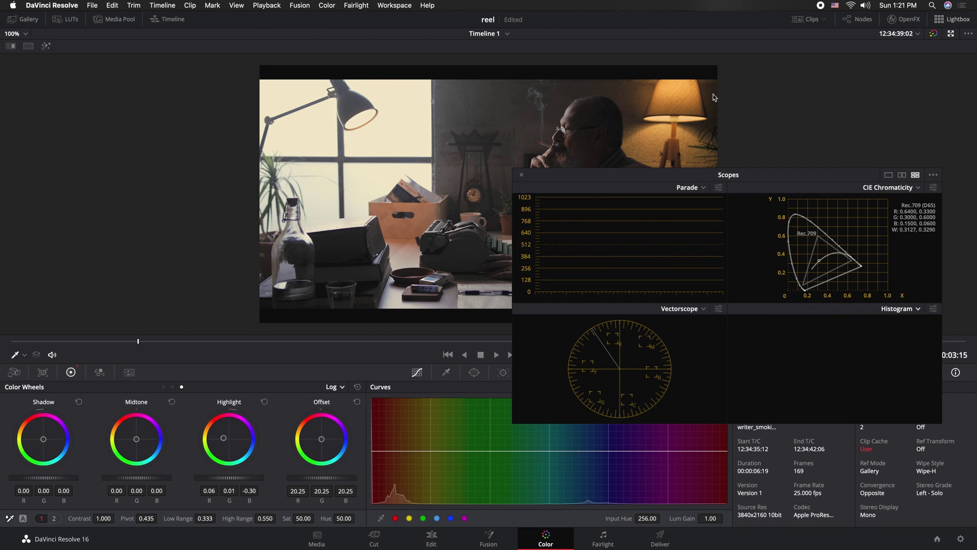
left_click_drag(557, 177, 704, 267)
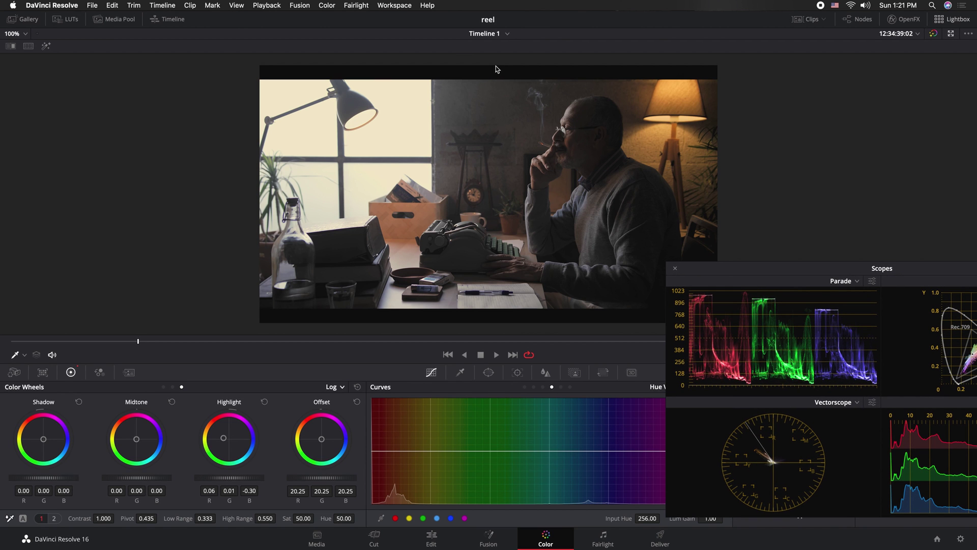
key("alt+f")
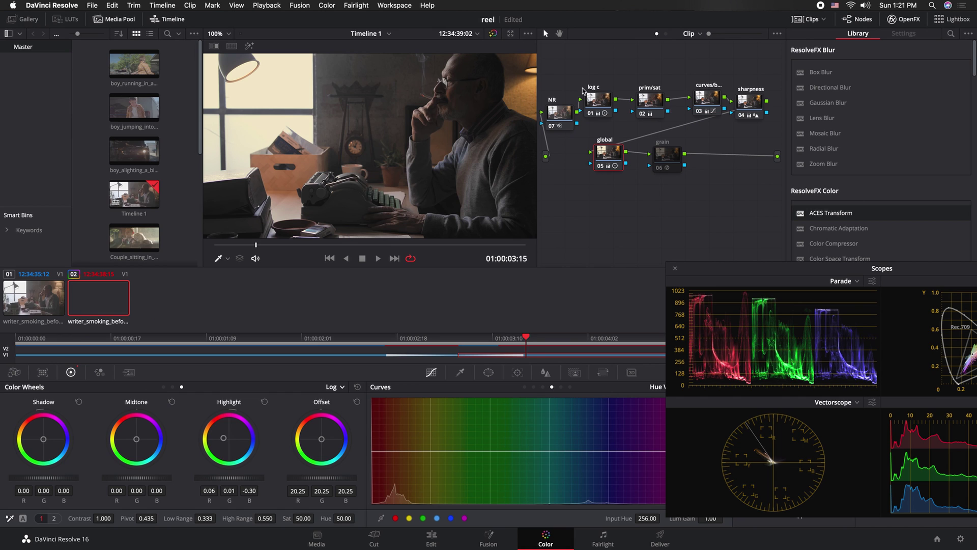
Compare graded and ungraded images with Bypass at 64% zoom, then select curves node 03.
left_click(493, 34)
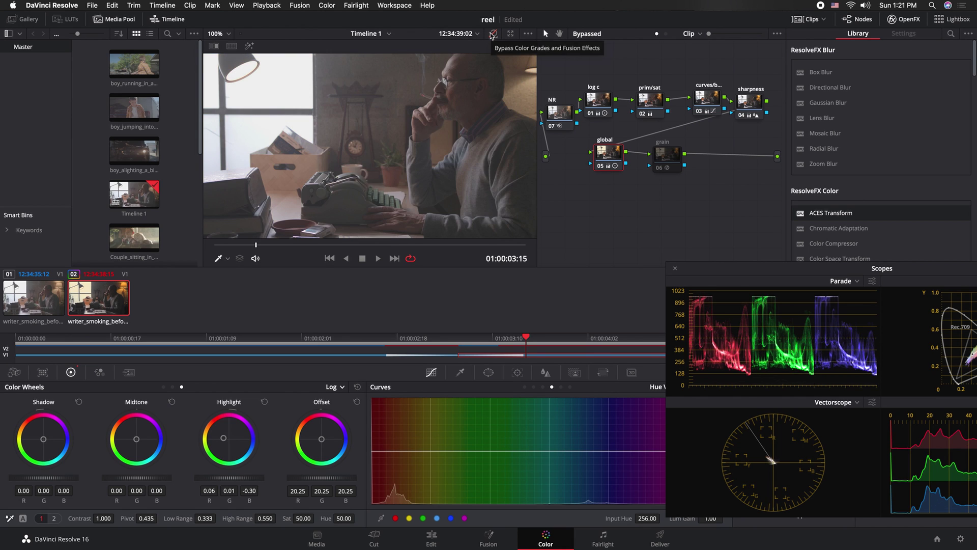
left_click(492, 34)
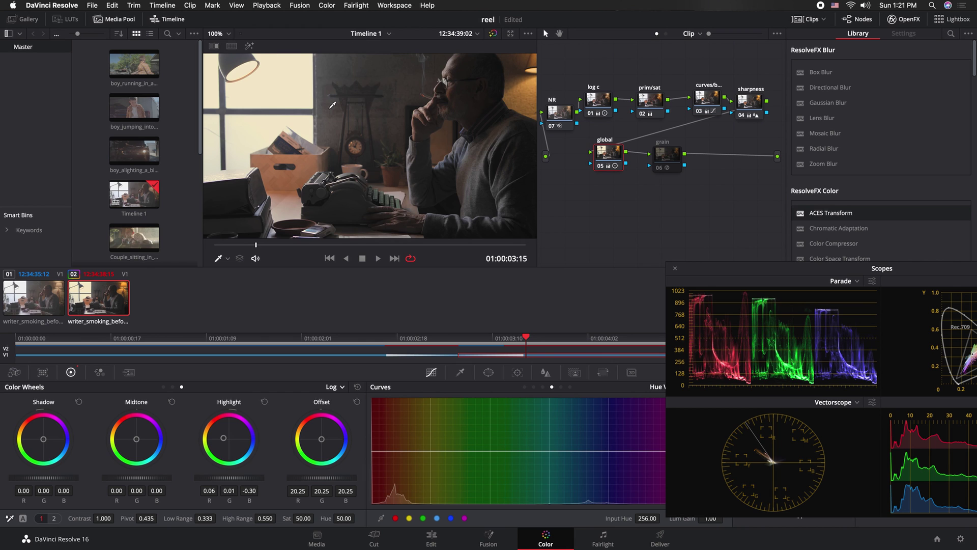
scroll(362, 104, "down", 1)
scroll(362, 105, "down", 5)
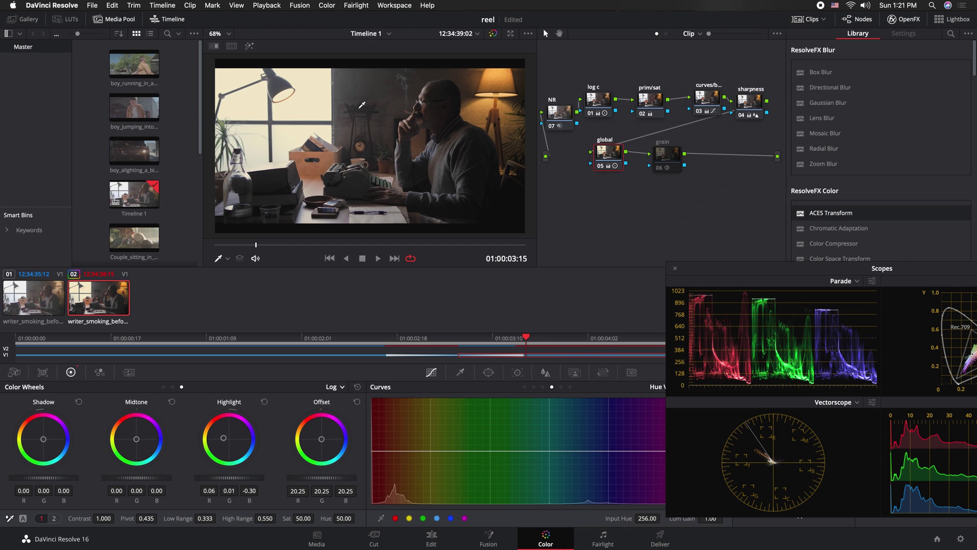
scroll(500, 168, "up", 1)
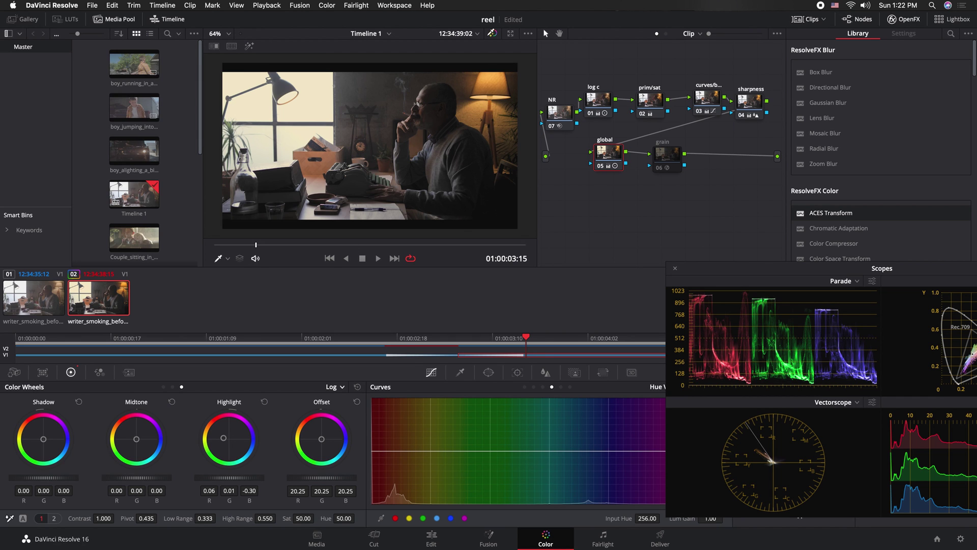
left_click(493, 33)
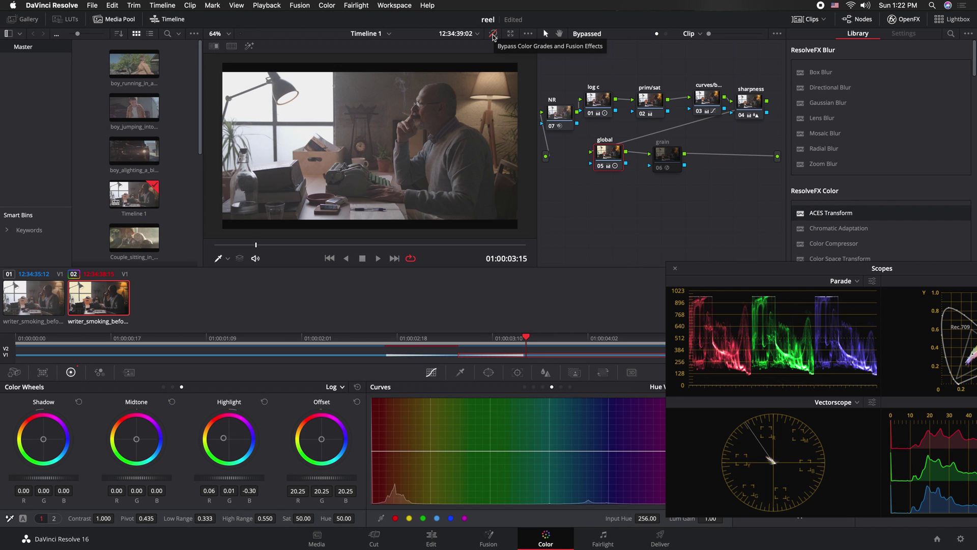
left_click(493, 35)
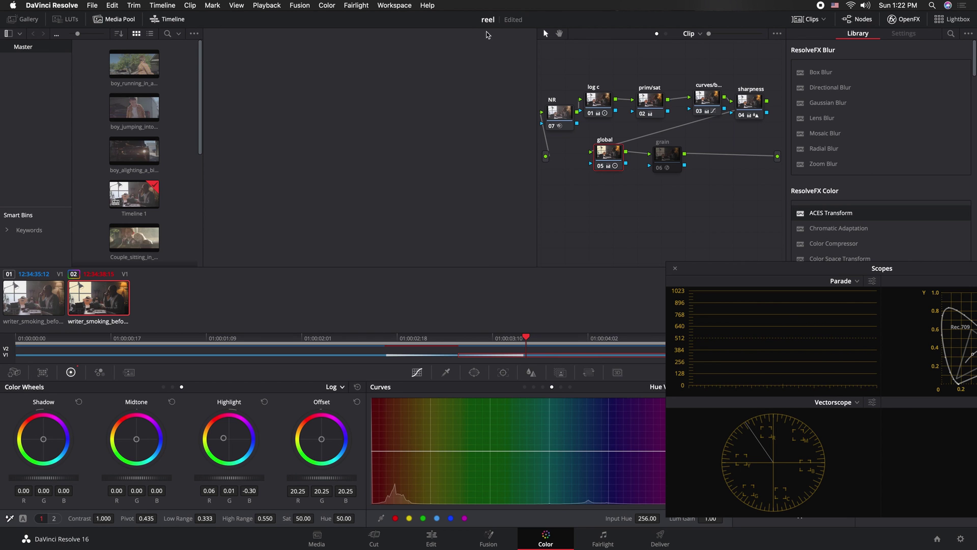
left_click(707, 108)
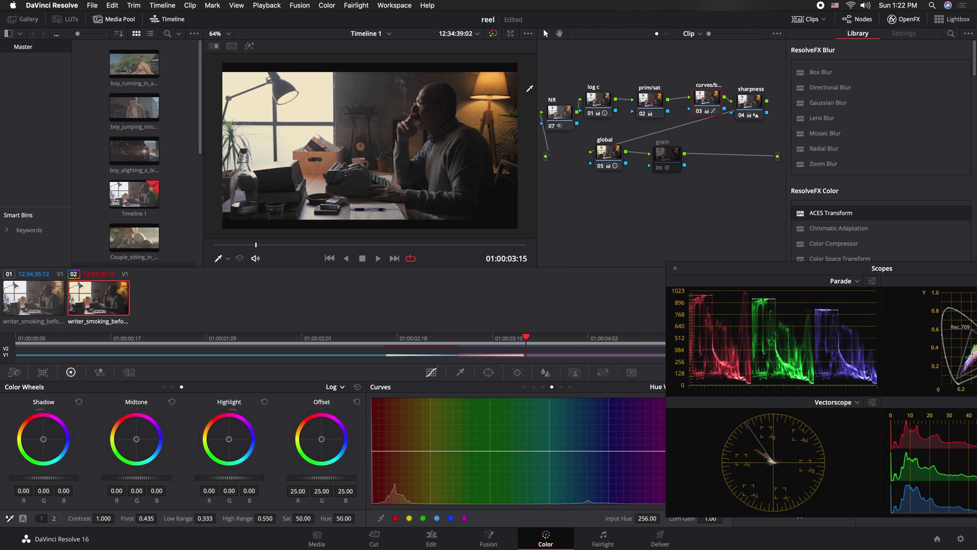
Show the Lum vs Sat curve and compare it flat versus sloped via reset and undo.
left_click(560, 386)
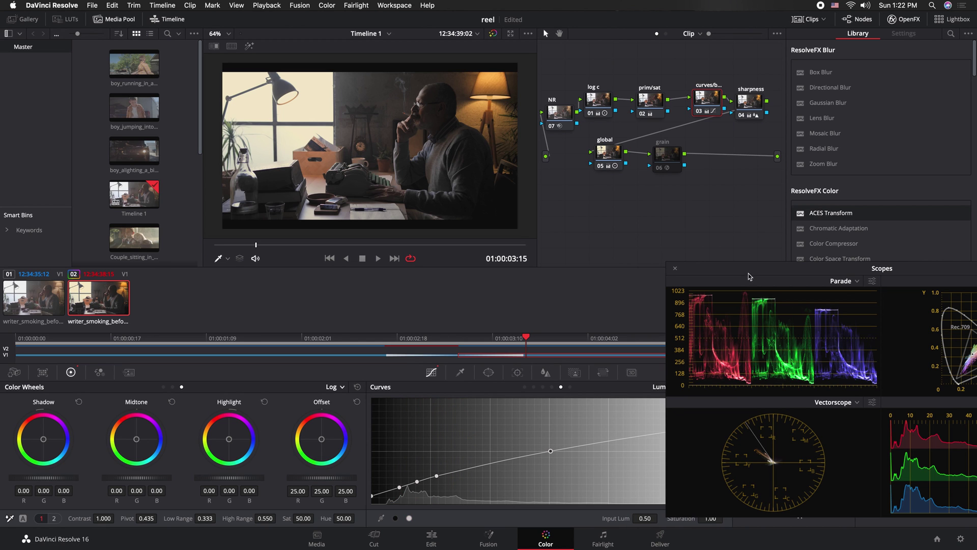
left_click_drag(748, 276, 945, 347)
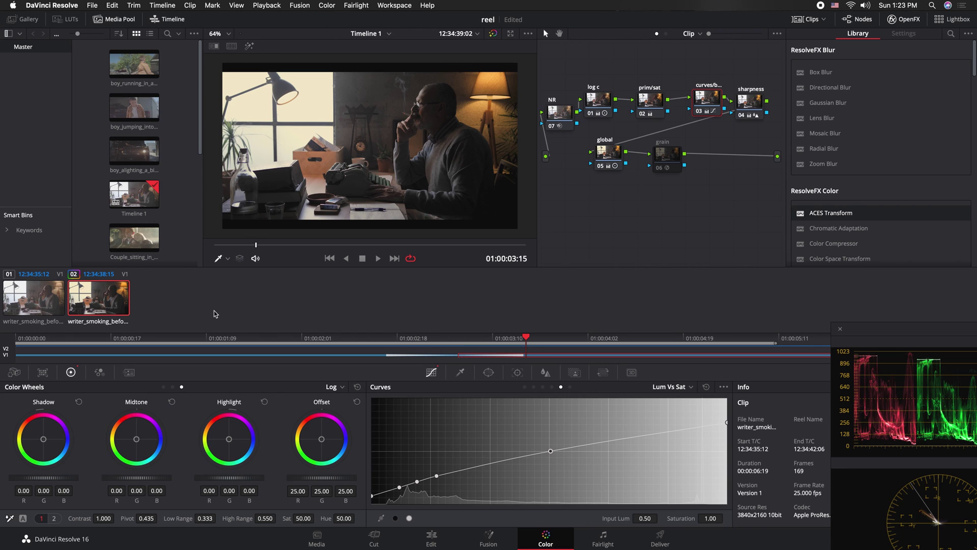
left_click(705, 386)
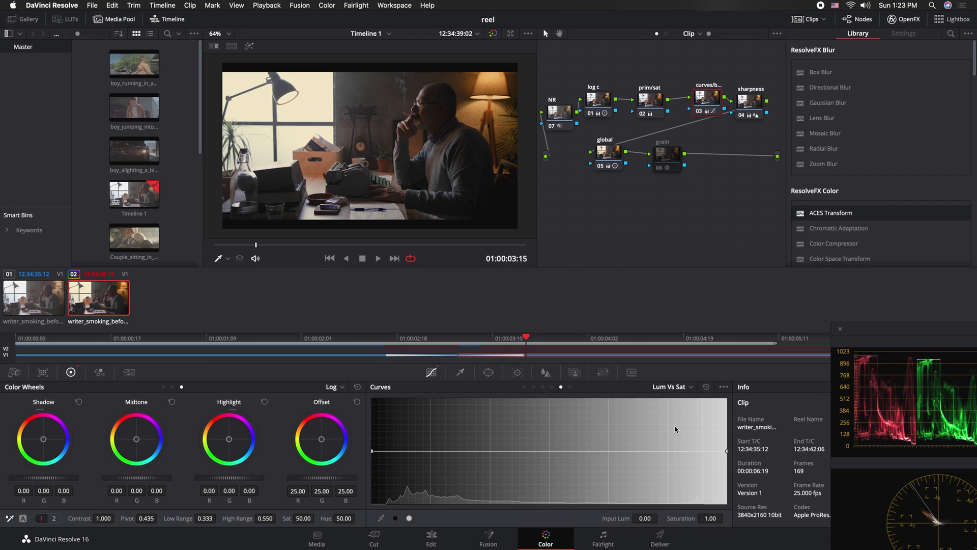
key("super+z")
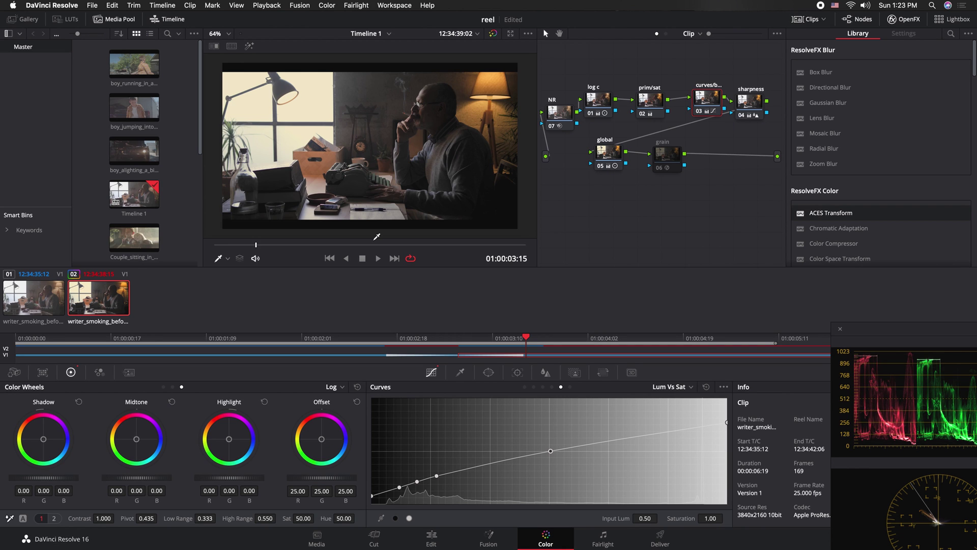
key("super+f")
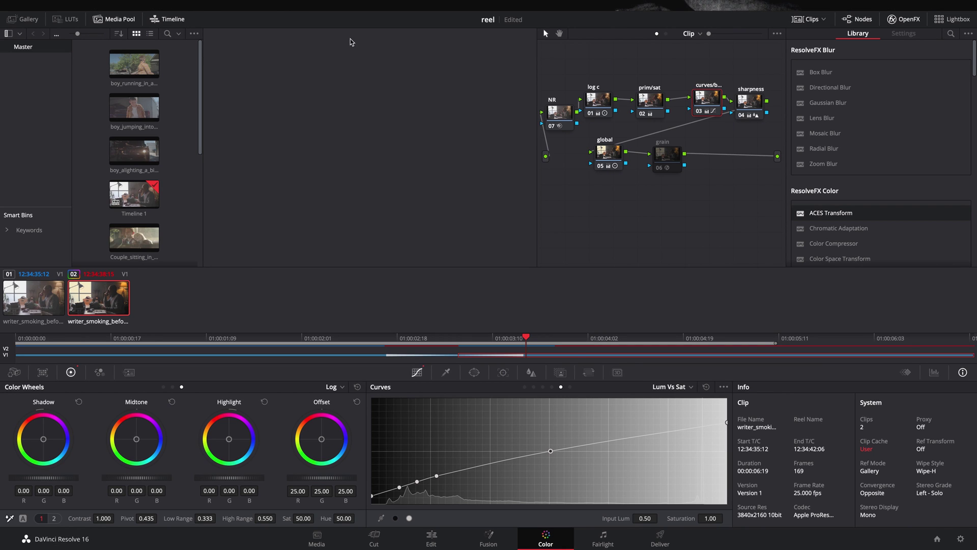
Review the graded clip full-screen at a later frame, then open the floating Scopes window.
key("super+f")
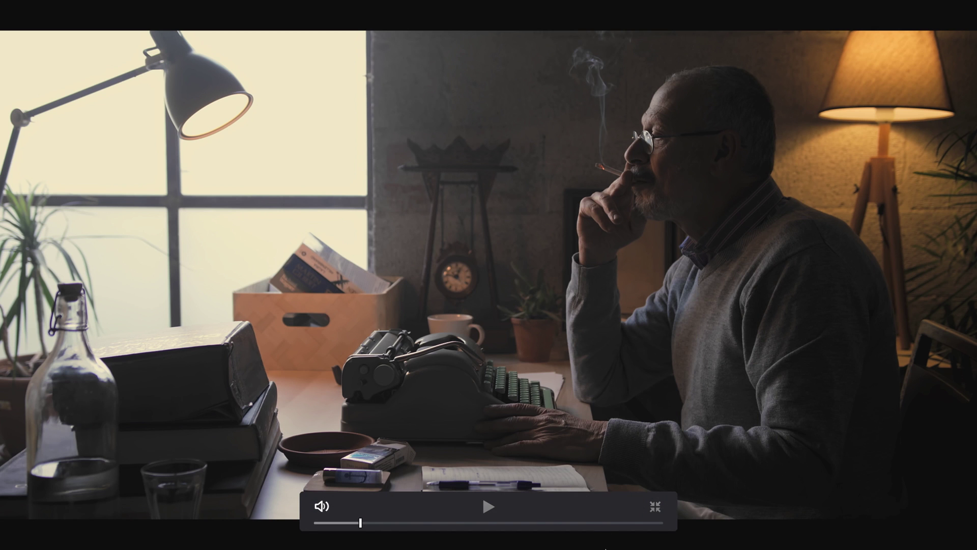
left_click(634, 523)
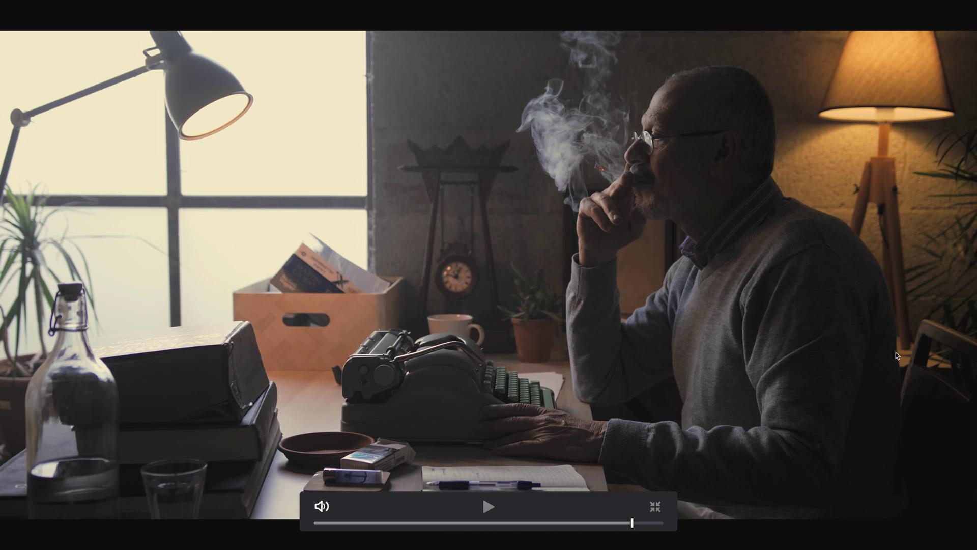
key("Escape")
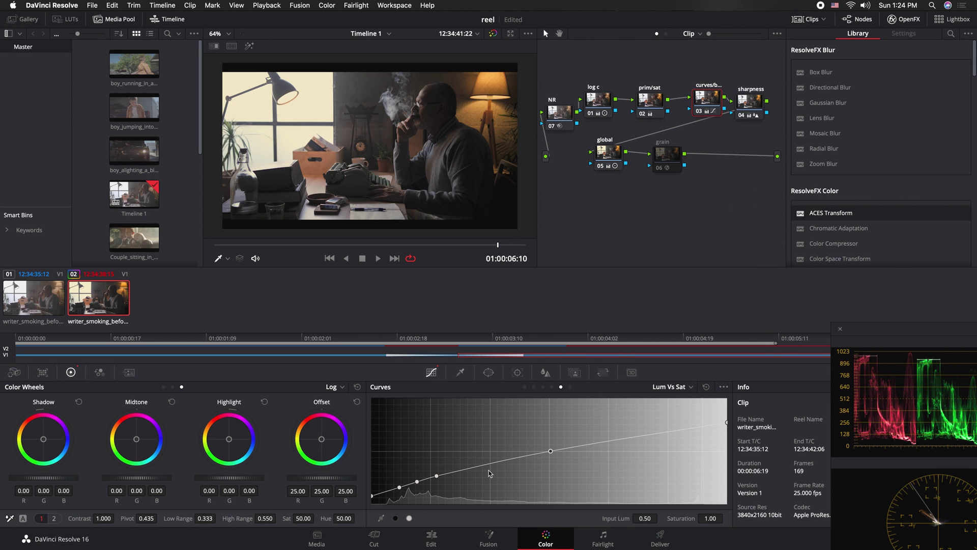
left_click(895, 329)
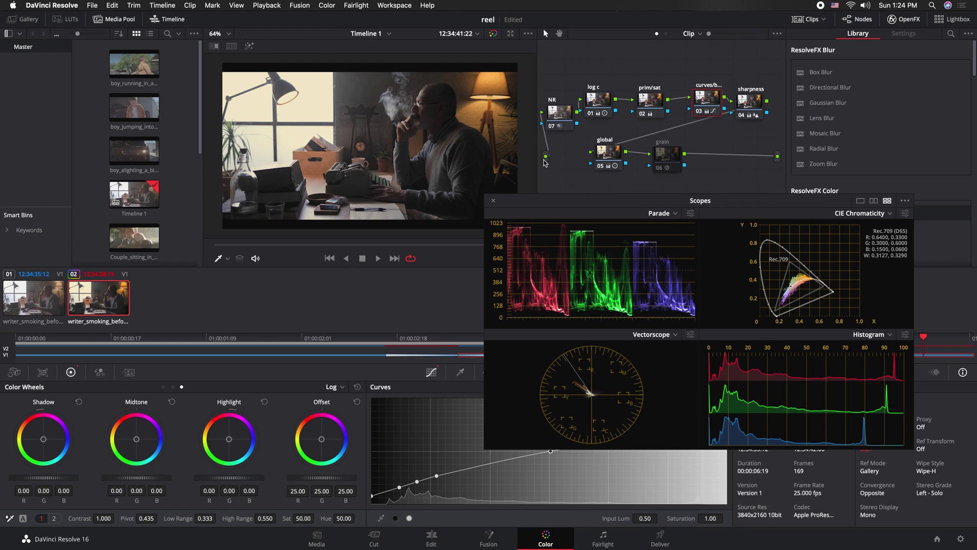
Enable grain node 06 and save the project.
left_click(667, 157)
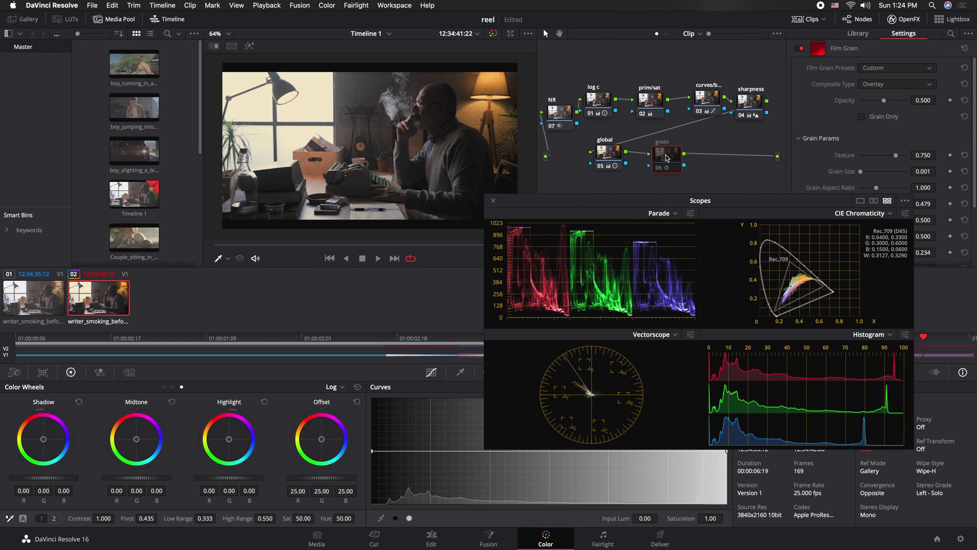
key("super+d")
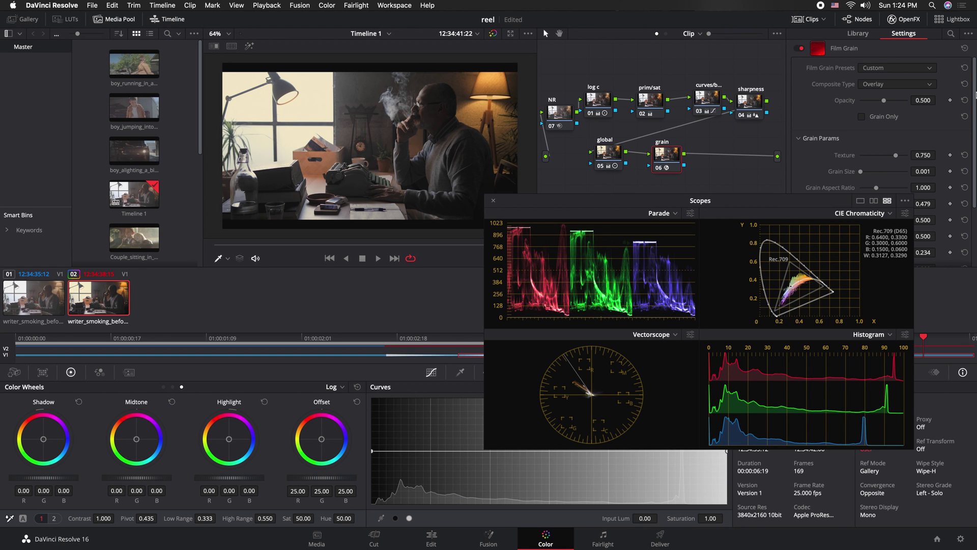
scroll(975, 107, "down", 2)
scroll(973, 116, "up", 2)
key("super+s")
Apply the 35mm 400T grain preset, then set Grain Size 0.001 and Grain Strength 0.357.
left_click(916, 73)
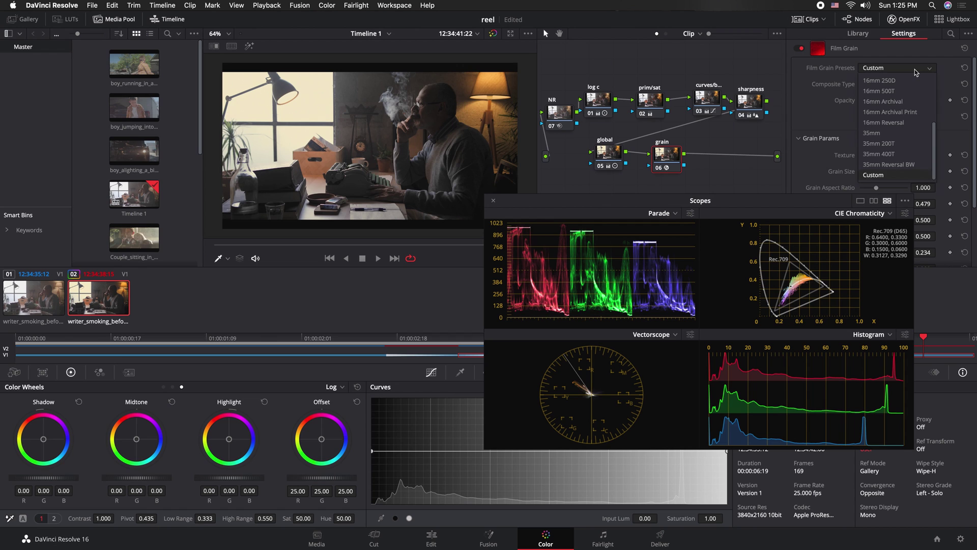
left_click(896, 154)
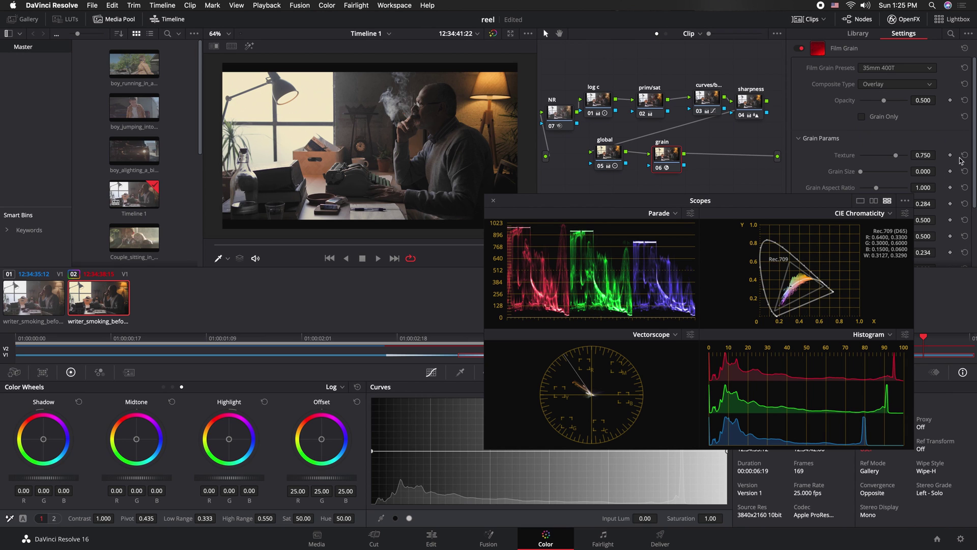
left_click_drag(819, 205, 605, 223)
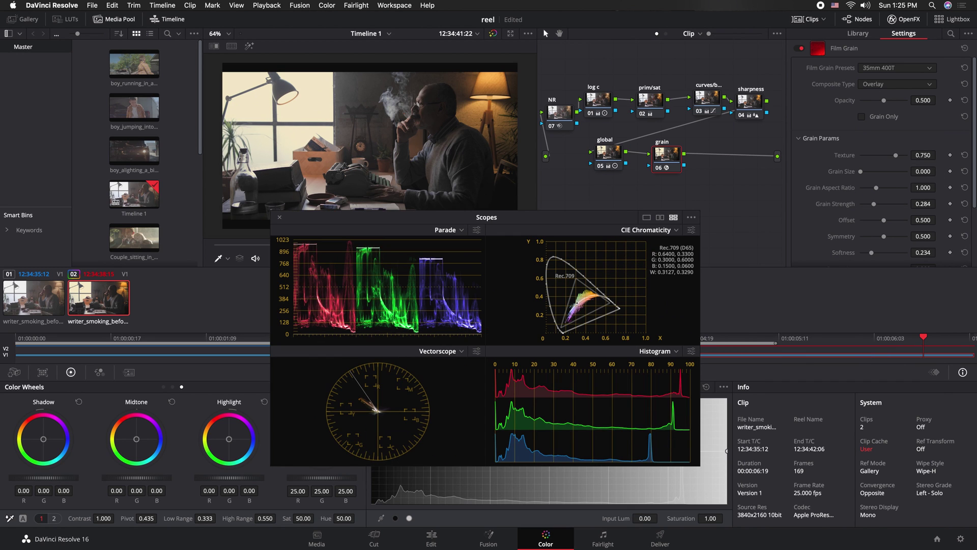
left_click(928, 171)
key("Return")
left_click_drag(873, 204, 878, 203)
key("super+shift+w")
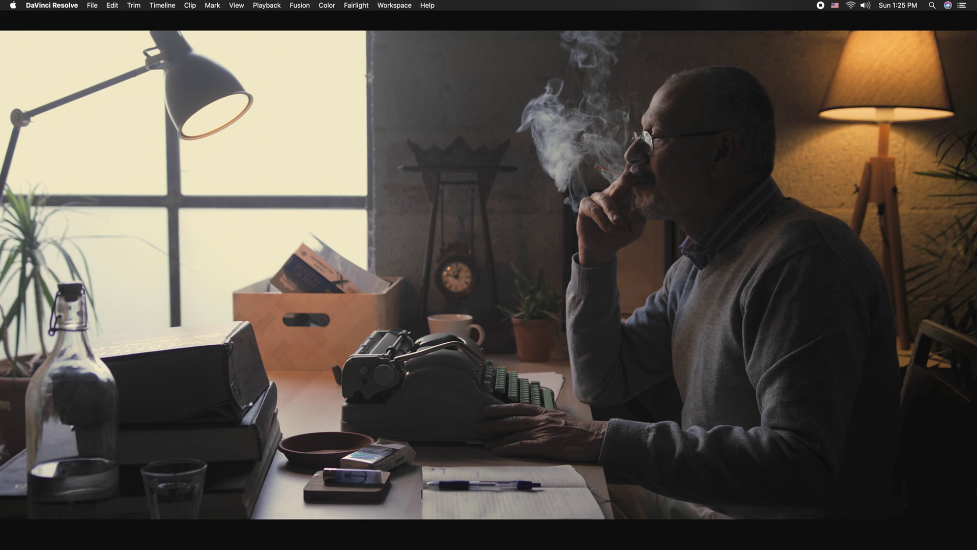
Raise Grain Strength to 0.581 and check the grain in full-screen preview.
key("Escape")
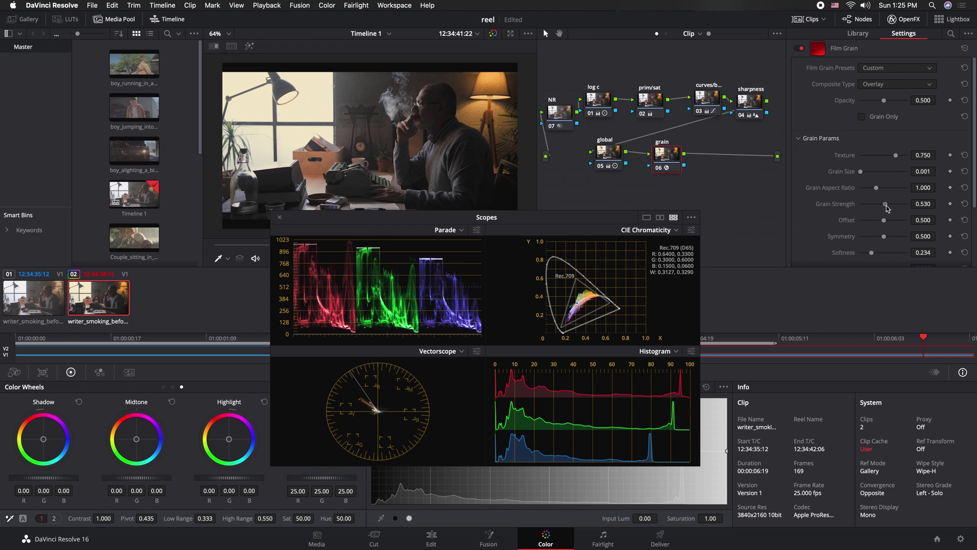
left_click_drag(885, 205, 887, 205)
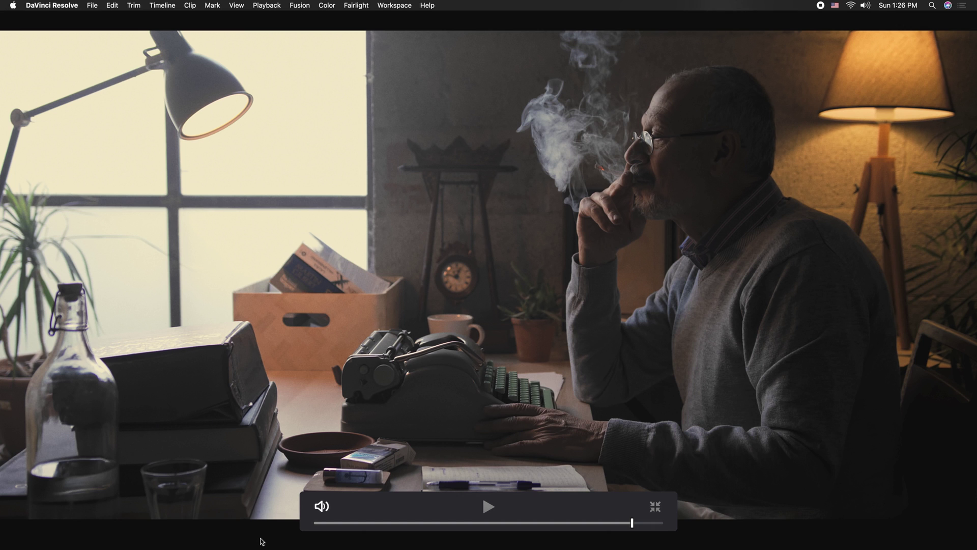
key("Escape")
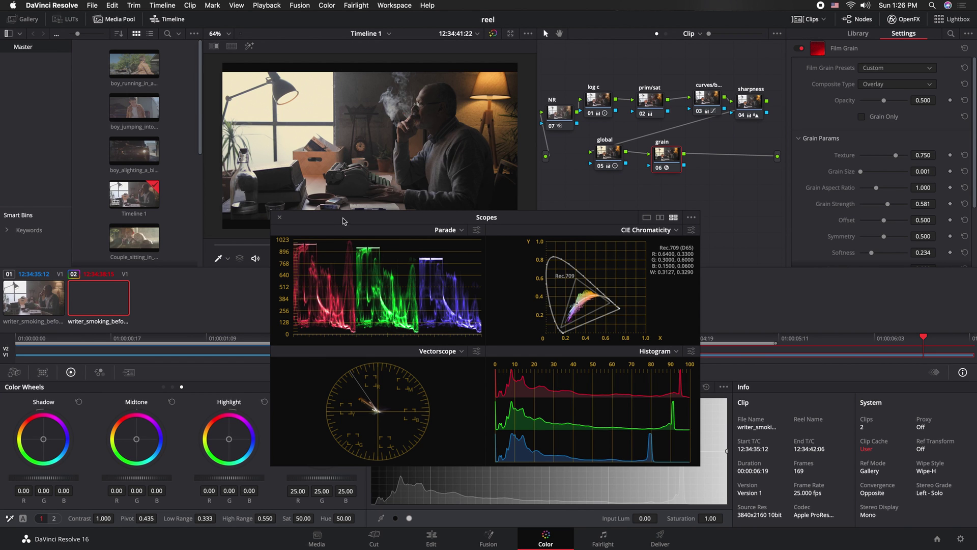
left_click_drag(458, 216, 759, 281)
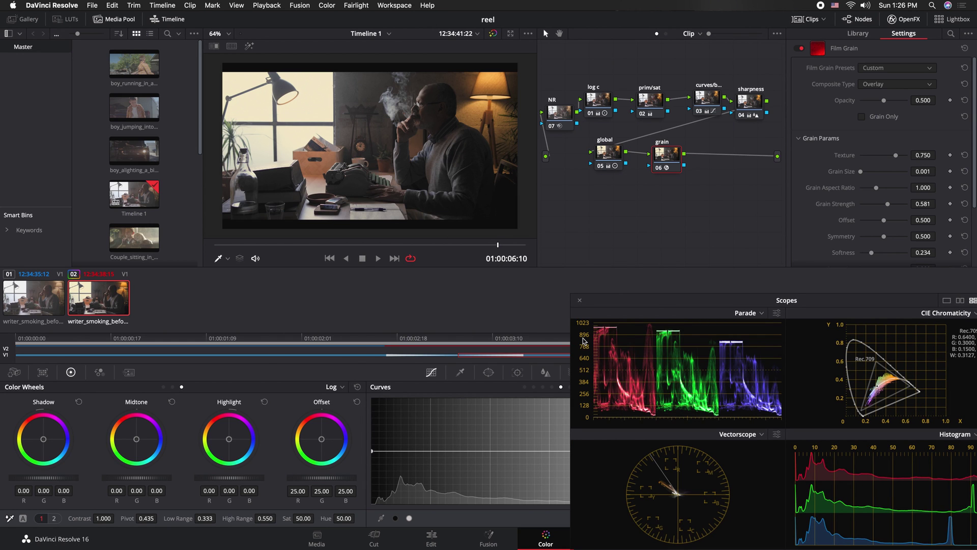